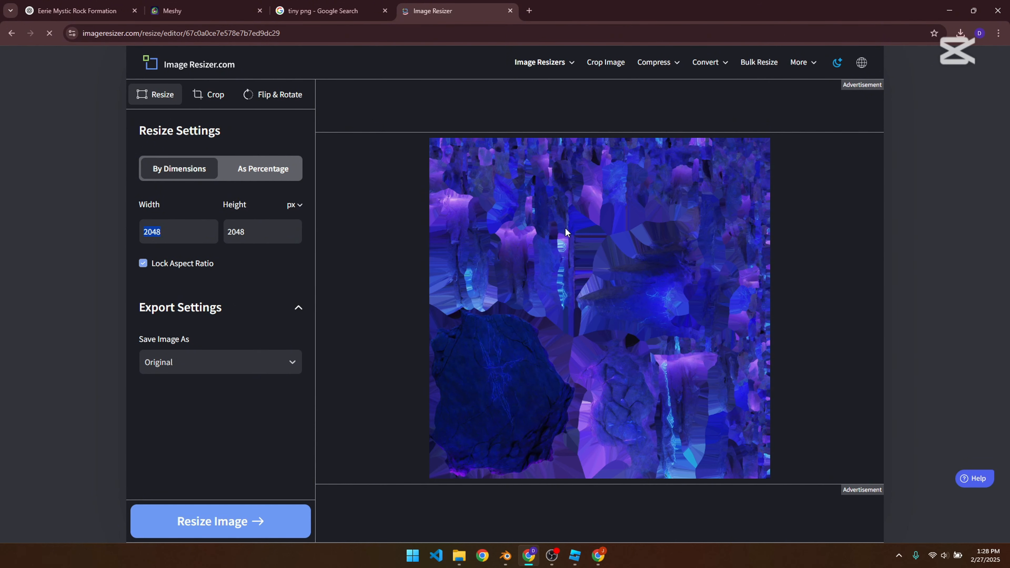
# Step: Resize the rock texture image to 512 x 512 px and download the resized file
pyautogui.write('512')
pyautogui.write('102')
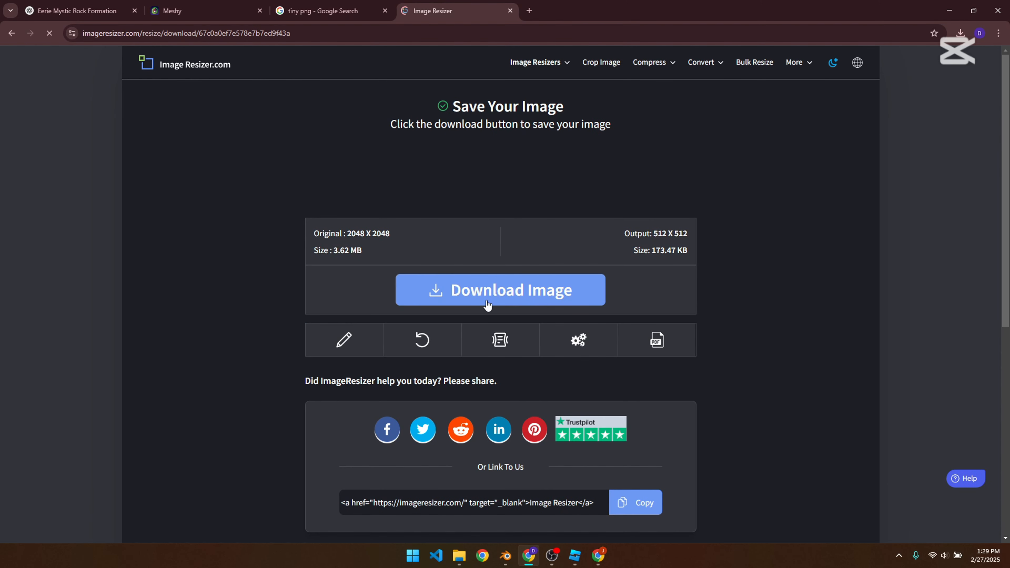
pyautogui.click(487, 304)
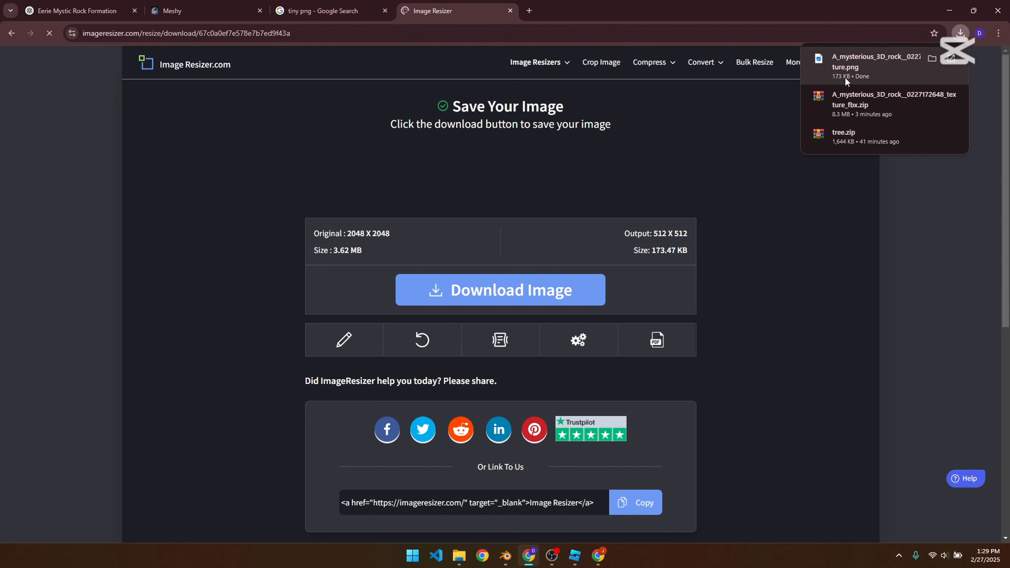
# Step: Compress the downloaded 512 x 512 rock texture PNG on TinyPNG and download the optimized PNG
pyautogui.click(330, 11)
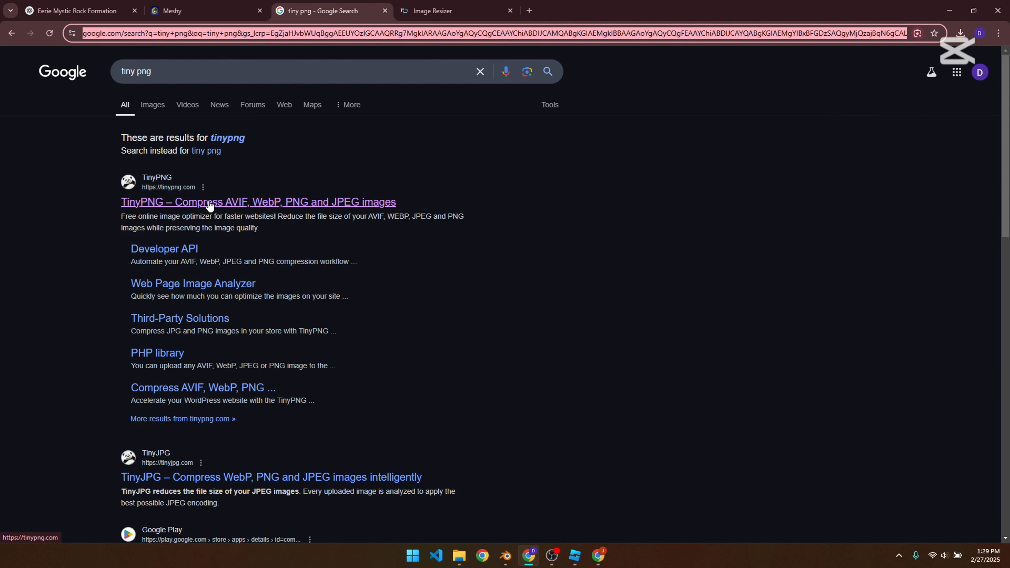
pyautogui.click(210, 202)
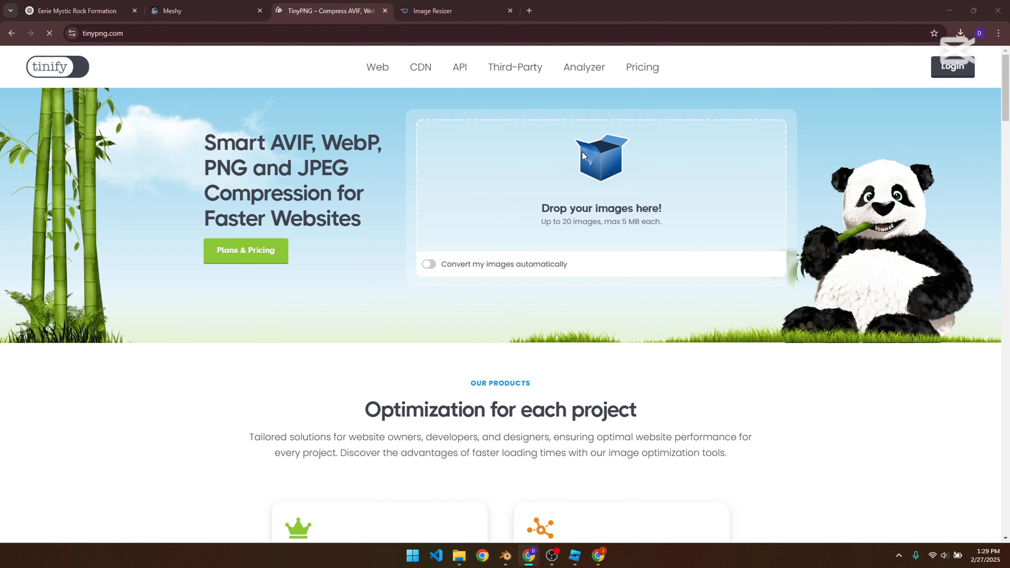
pyautogui.click(583, 151)
pyautogui.click(48, 120)
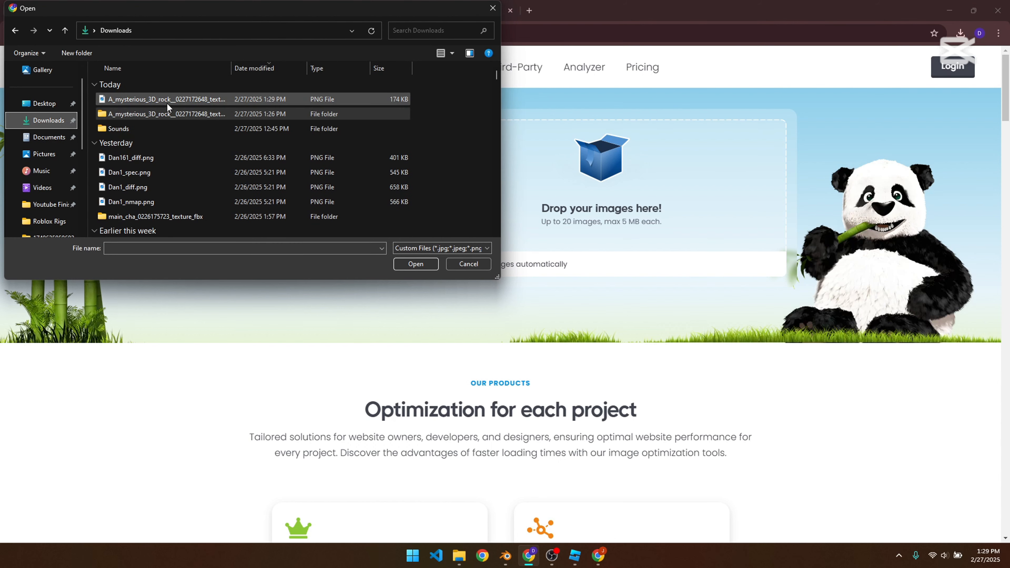
pyautogui.click(167, 102)
pyautogui.click(416, 264)
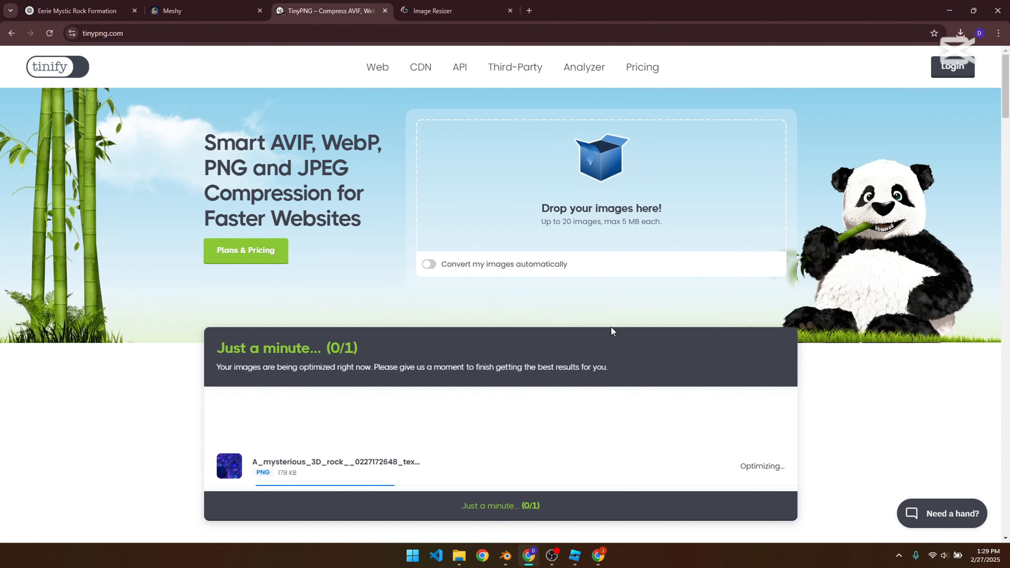
pyautogui.scroll(-1, 601, 388)
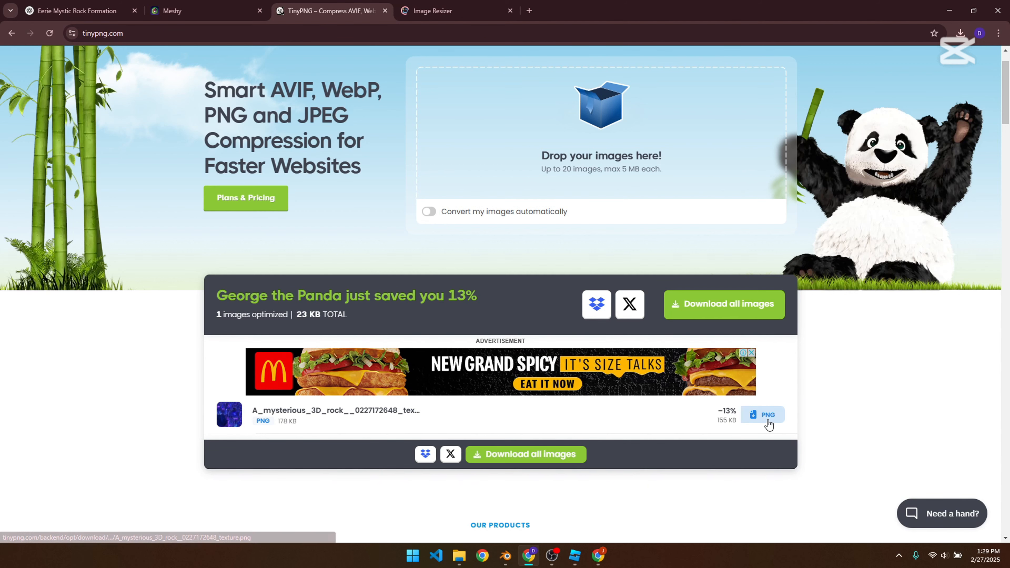
pyautogui.click(769, 425)
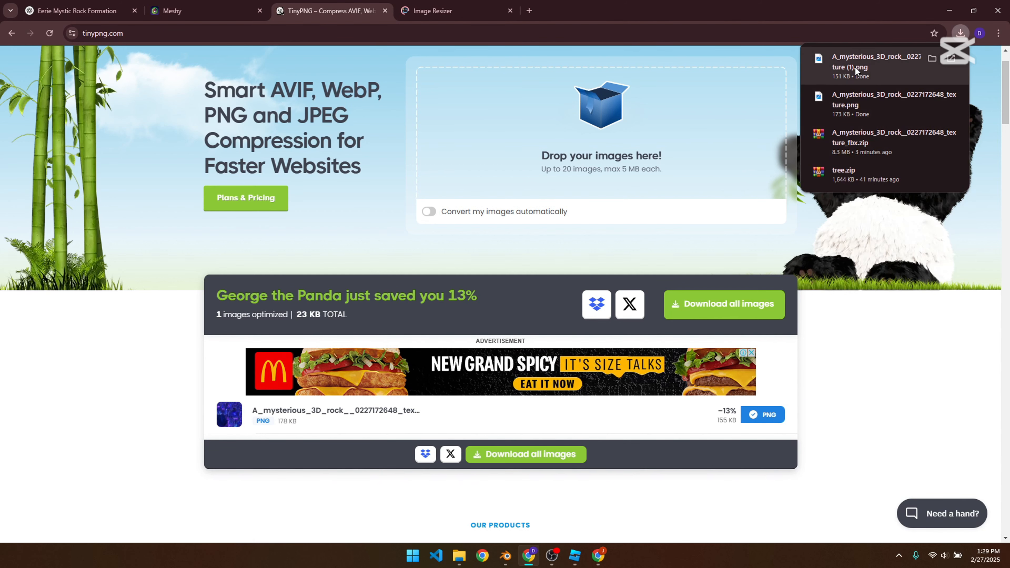
# Step: Switch to the unsaved Blender scene and delete the default camera, cube and light
pyautogui.click(459, 555)
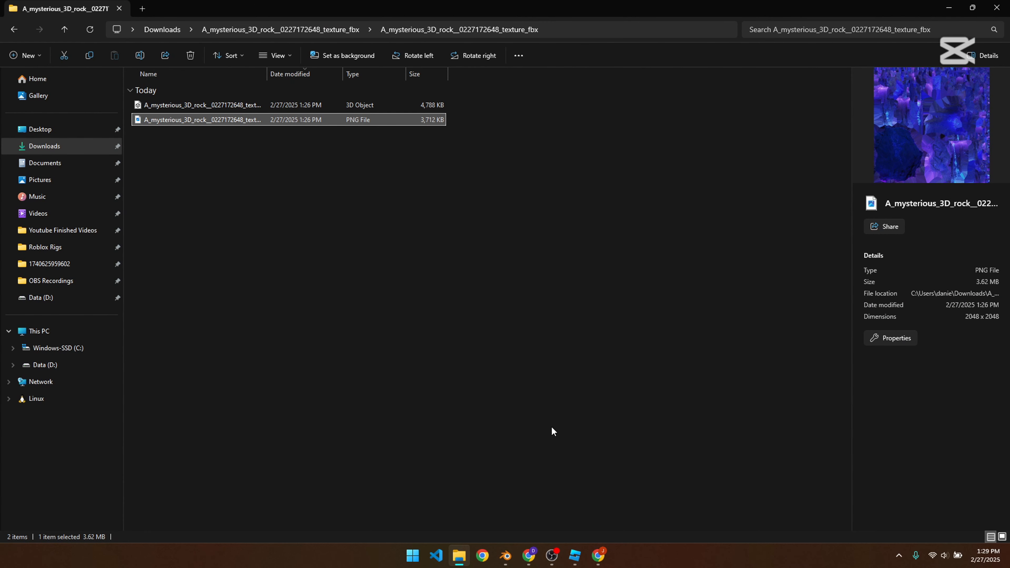
pyautogui.moveTo(509, 556)
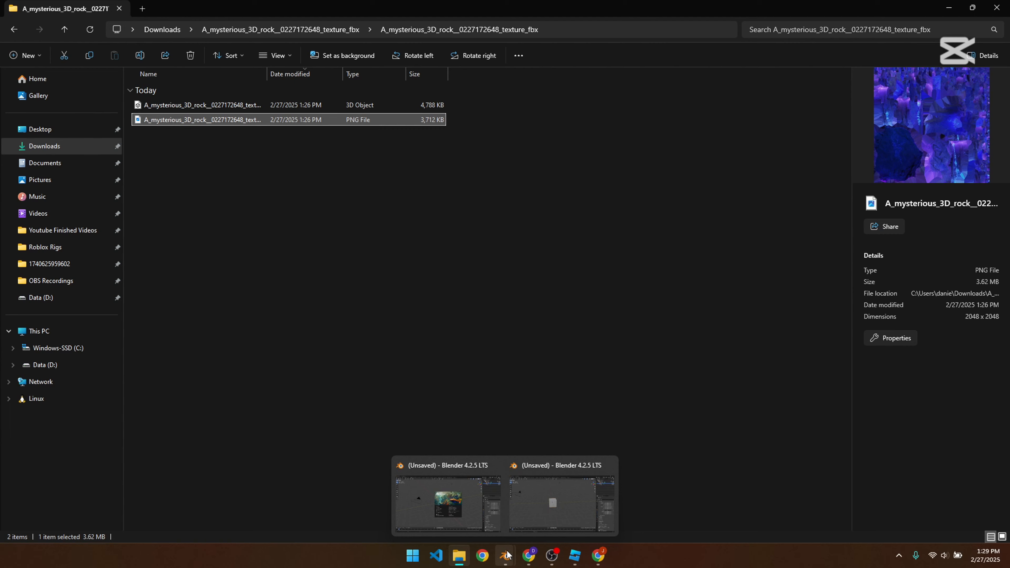
pyautogui.click(609, 465)
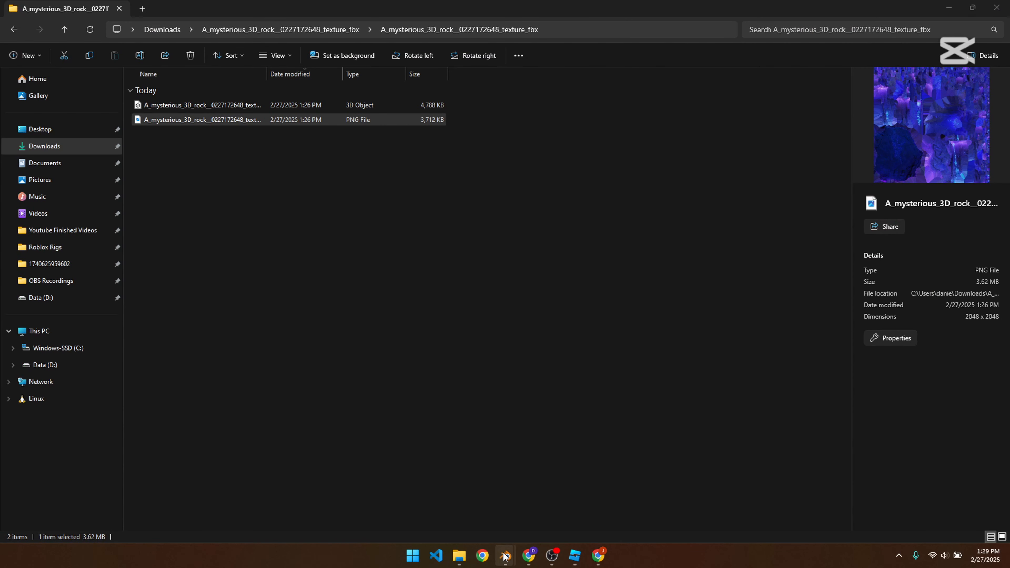
pyautogui.moveTo(504, 556)
pyautogui.click(480, 500)
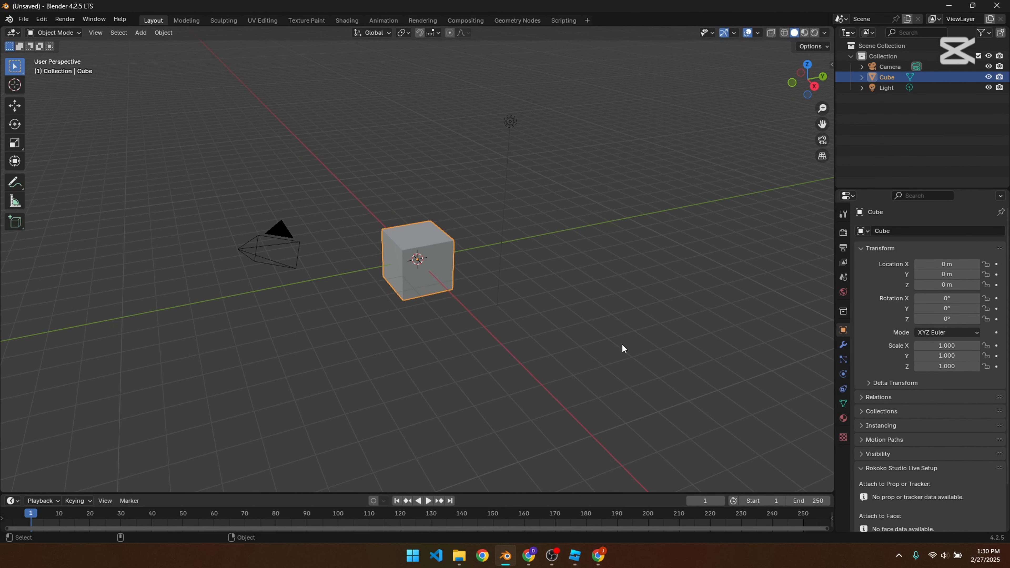
pyautogui.moveTo(622, 343); pyautogui.dragTo(581, 330, button='middle')
pyautogui.press('a')
pyautogui.press('Delete')
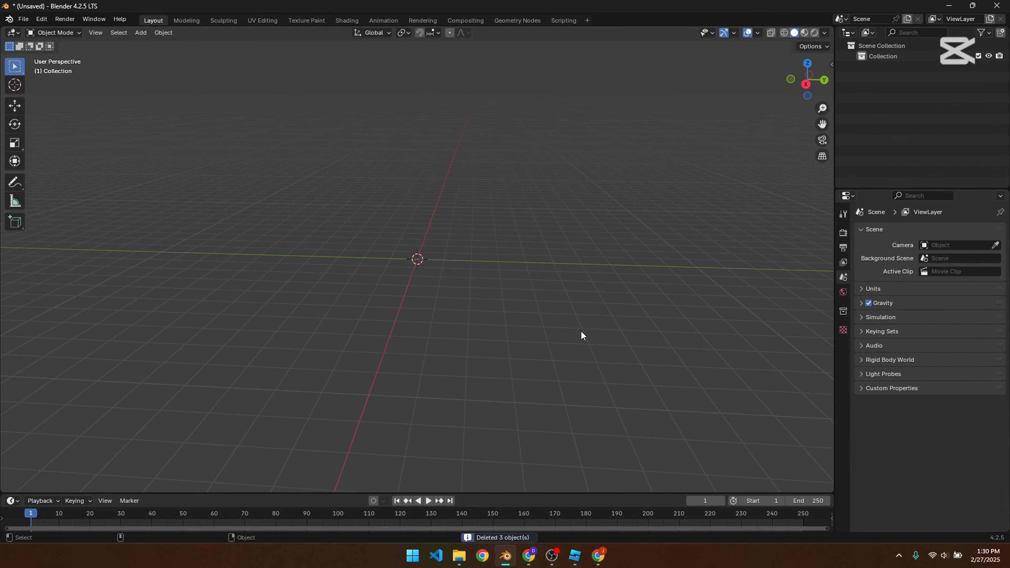
pyautogui.click(459, 558)
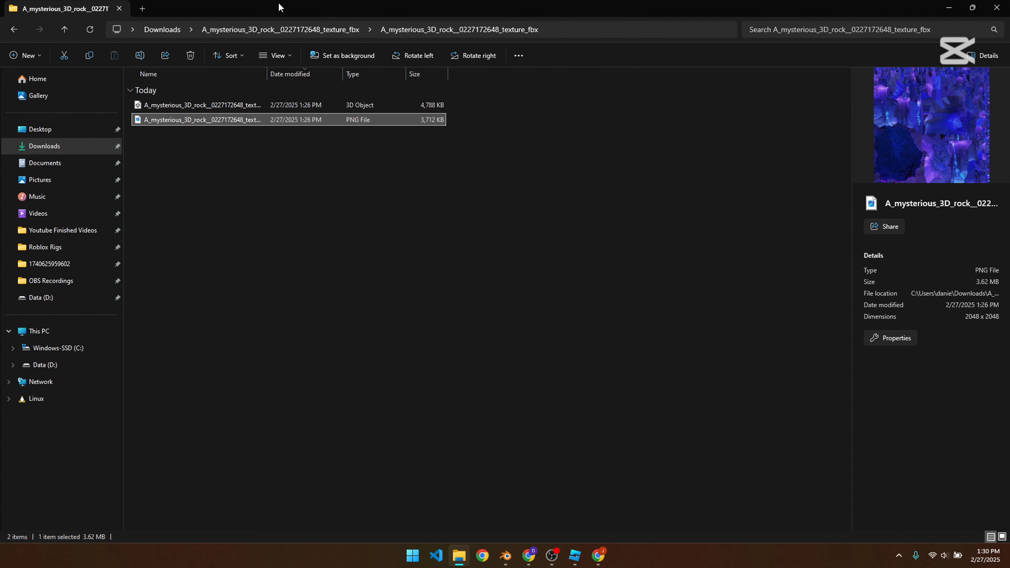
pyautogui.moveTo(280, 7); pyautogui.dragTo(760, 99)
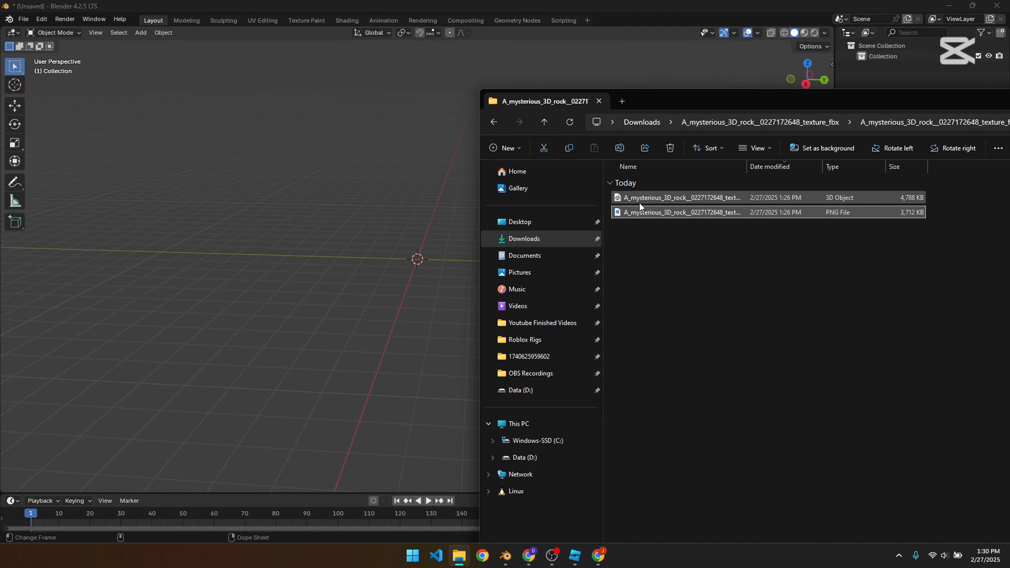
pyautogui.moveTo(639, 203); pyautogui.dragTo(403, 261)
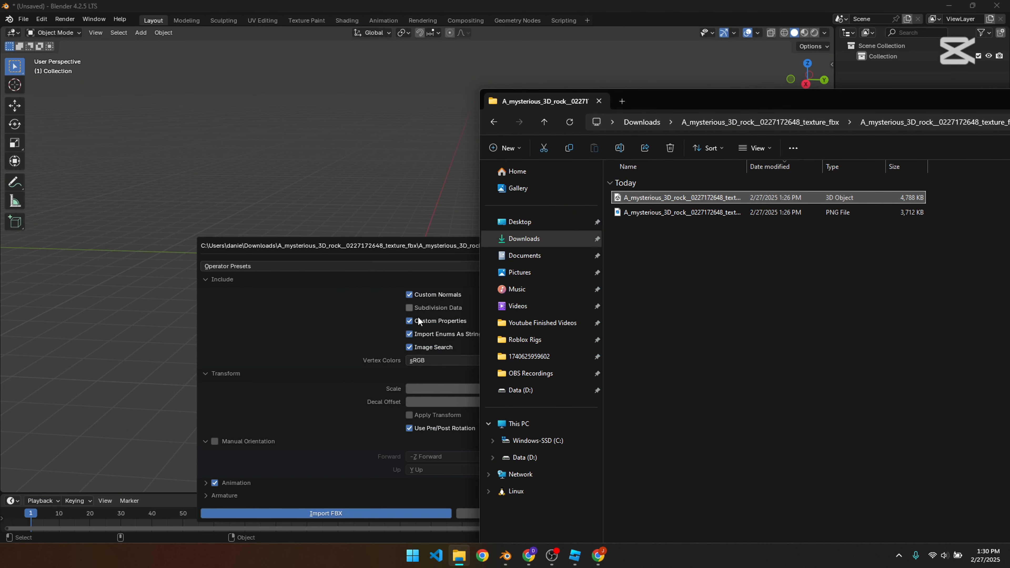
pyautogui.click(379, 251)
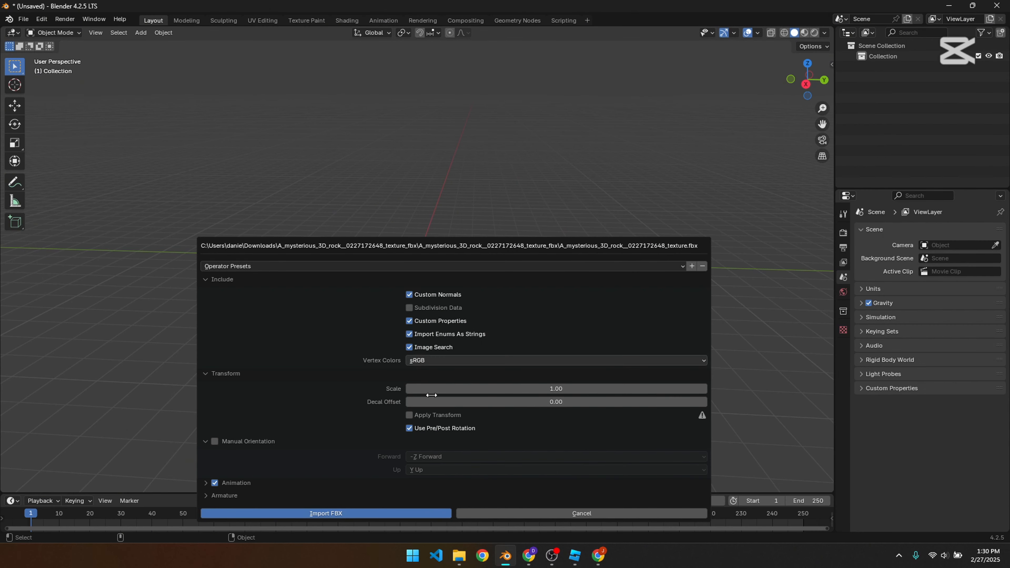
pyautogui.click(370, 513)
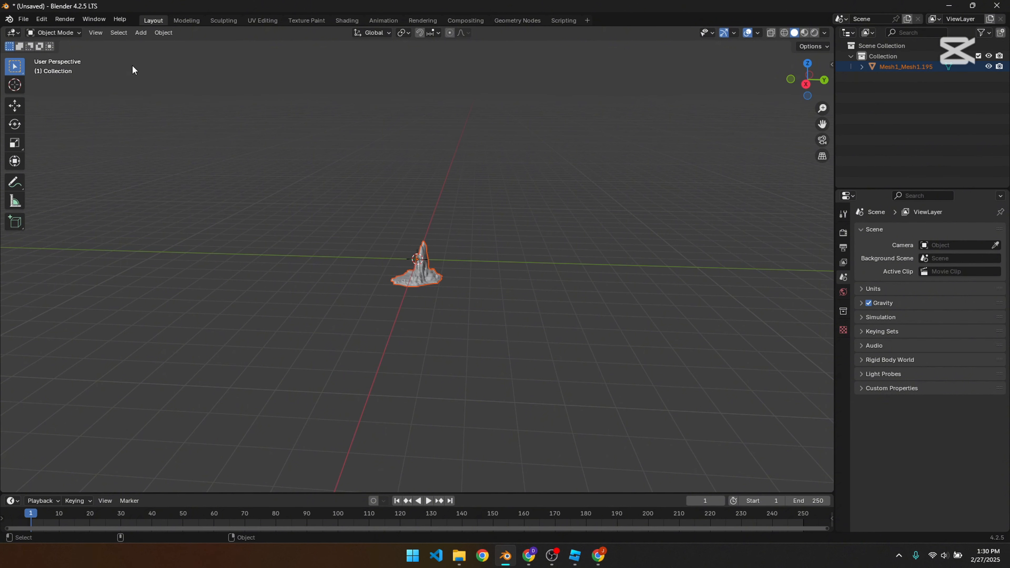
pyautogui.click(23, 19)
pyautogui.moveTo(97, 172)
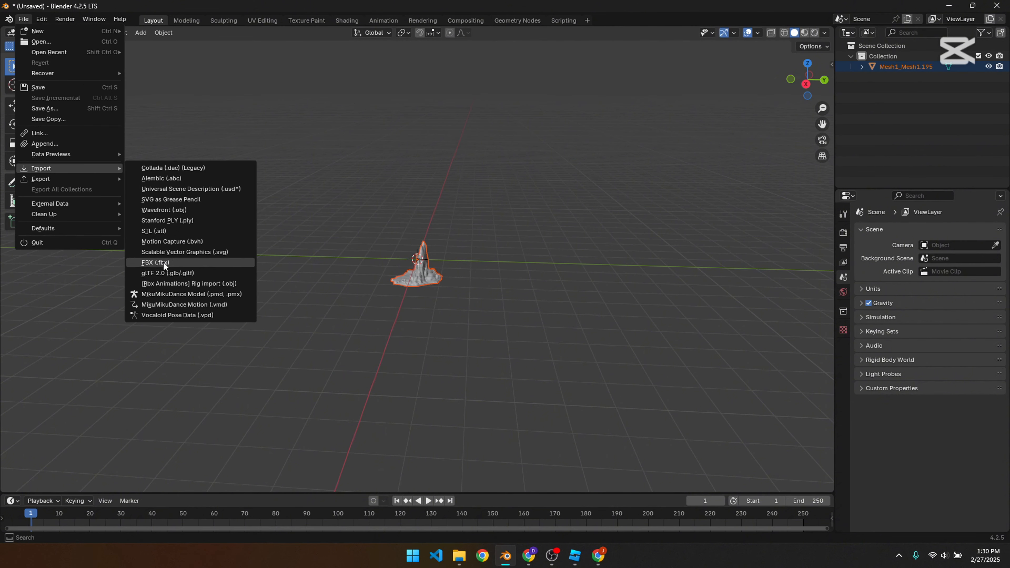
pyautogui.click(492, 325)
# Step: Display the imported rock in Material Preview shading and select its mesh
pyautogui.moveTo(348, 331); pyautogui.dragTo(417, 321, button='middle')
pyautogui.scroll(6, 488, 328)
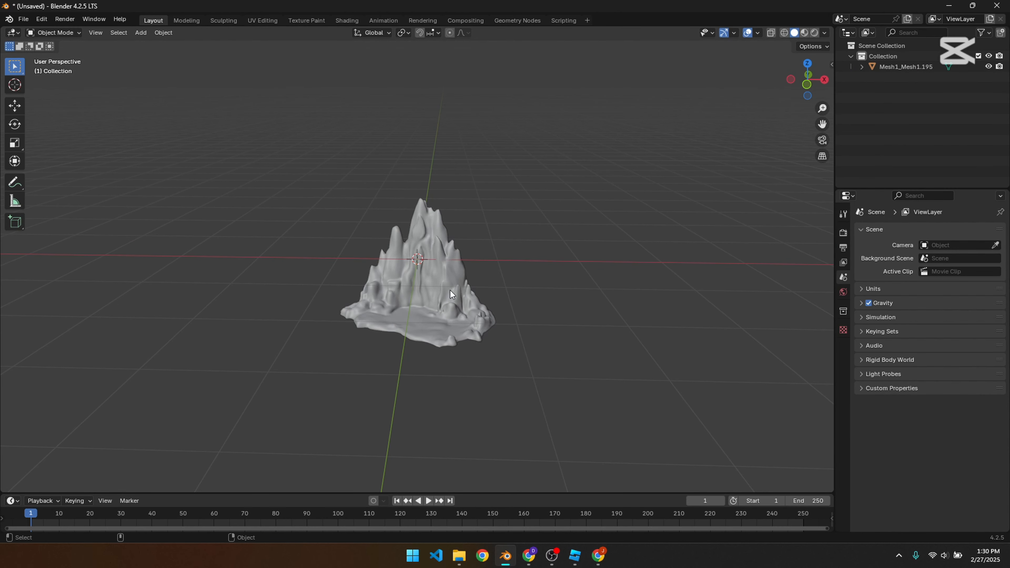
pyautogui.click(803, 33)
pyautogui.scroll(5, 467, 294)
pyautogui.moveTo(467, 293)
pyautogui.mouseDown(button='middle')
pyautogui.moveTo(309, 279)
pyautogui.moveTo(450, 304)
pyautogui.mouseUp(button='middle')
pyautogui.scroll(-5, 450, 304)
pyautogui.click(450, 304)
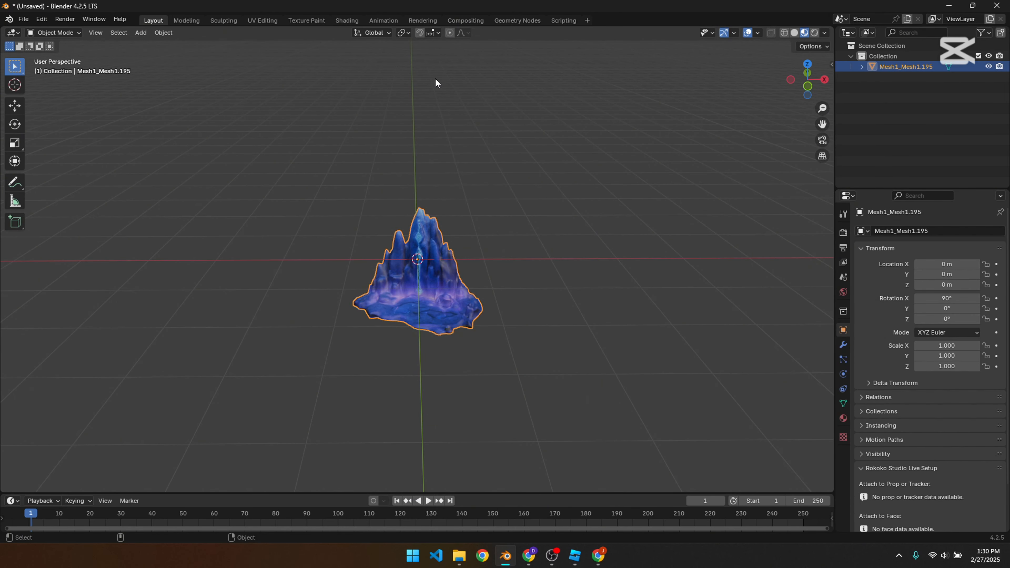
# Step: Open the Shading workspace and unlink texture_0.png from the rock material's image texture node
pyautogui.click(418, 21)
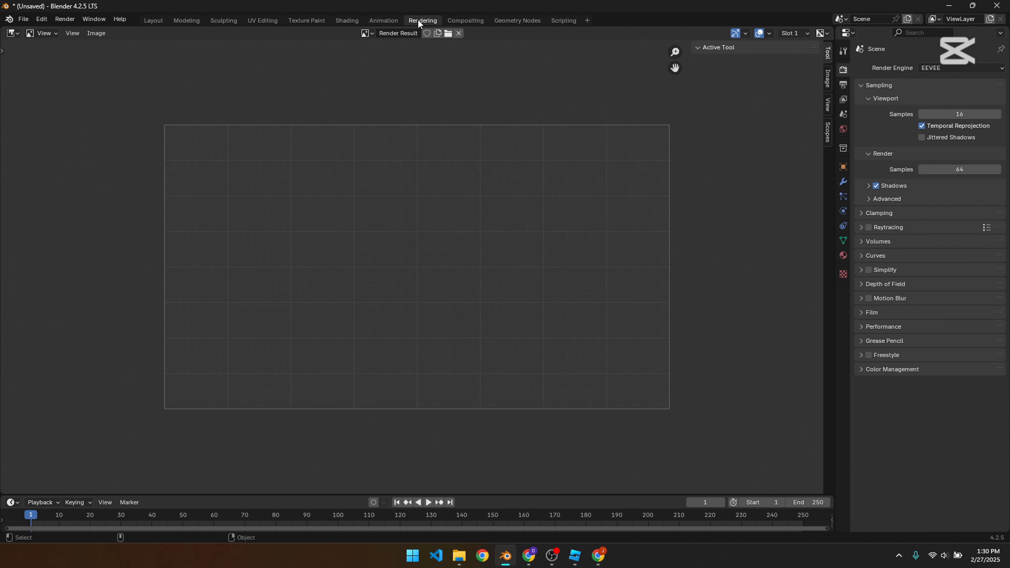
pyautogui.click(347, 21)
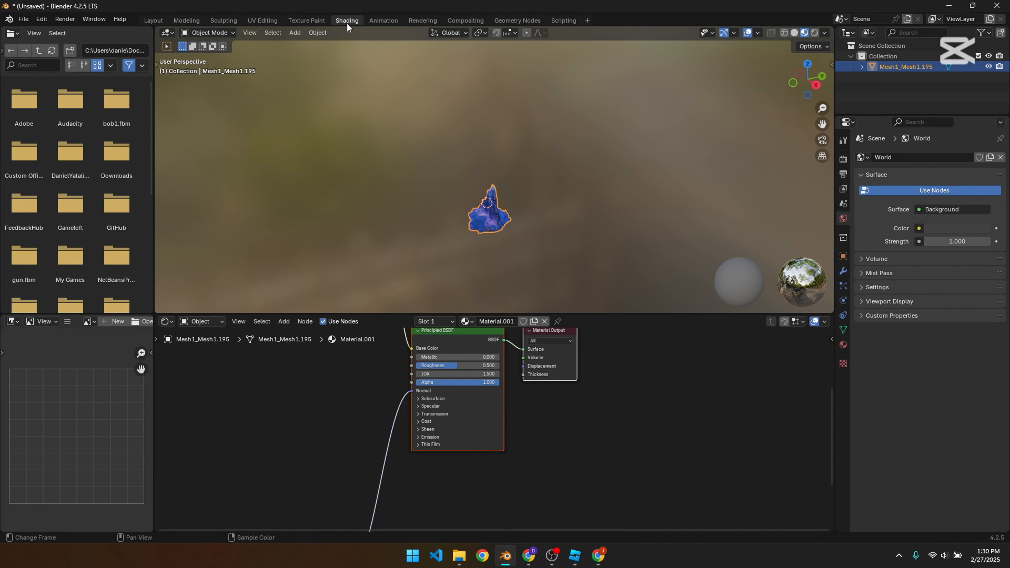
pyautogui.scroll(-12, 460, 409)
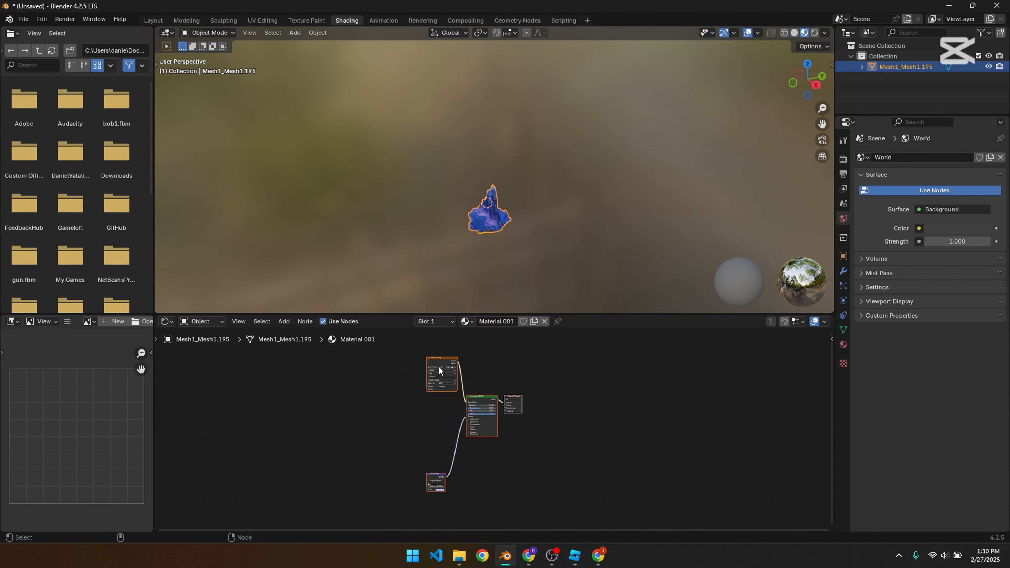
pyautogui.moveTo(446, 366); pyautogui.dragTo(444, 416)
pyautogui.scroll(6, 444, 420)
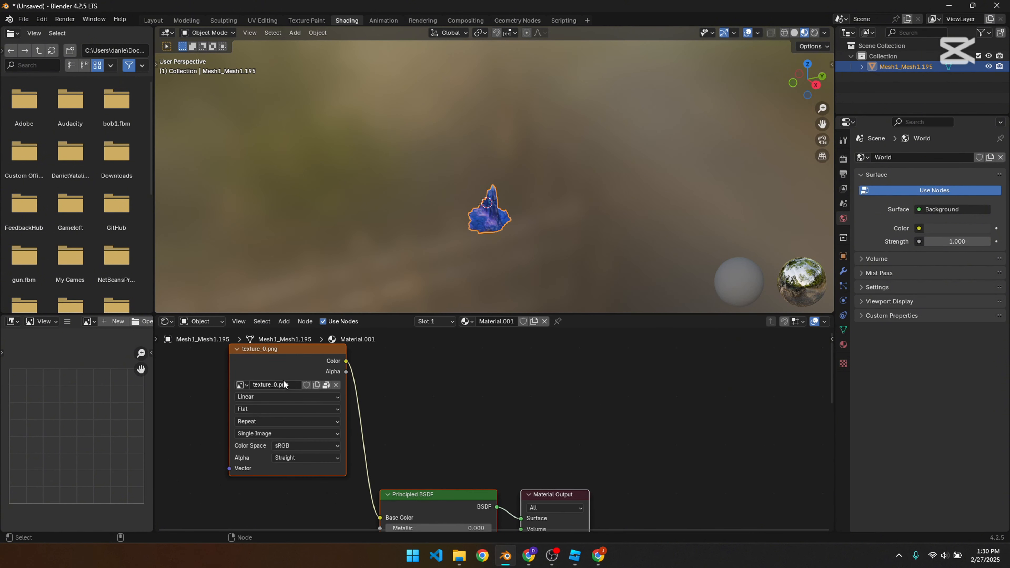
pyautogui.moveTo(279, 354); pyautogui.dragTo(424, 365)
pyautogui.scroll(3, 471, 406)
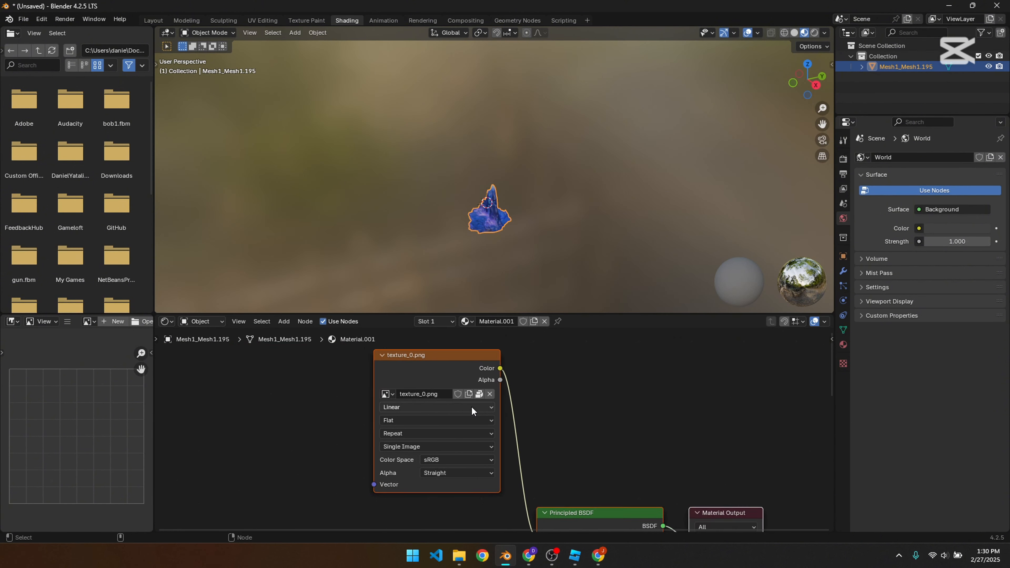
pyautogui.click(489, 385)
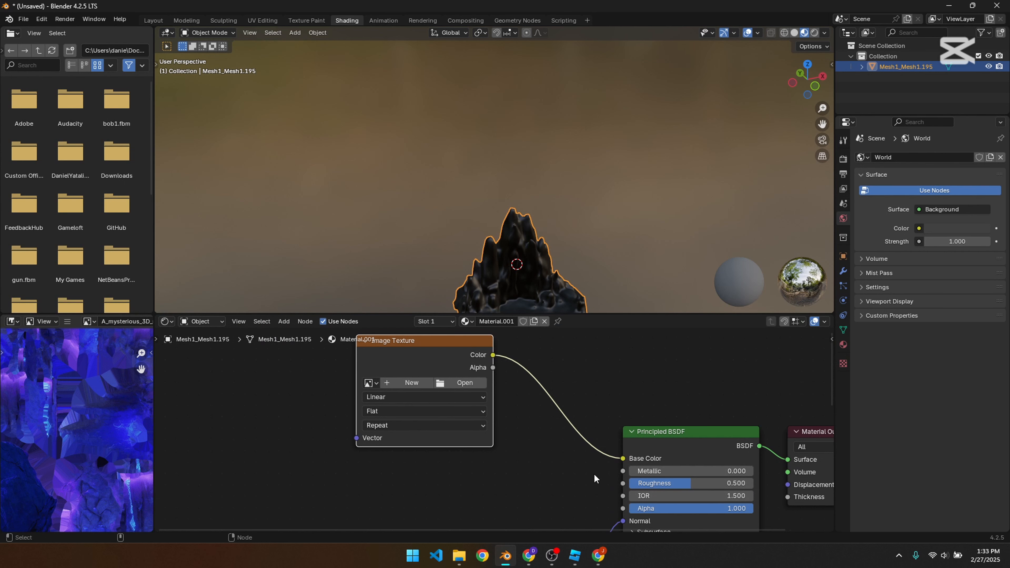
pyautogui.click(460, 564)
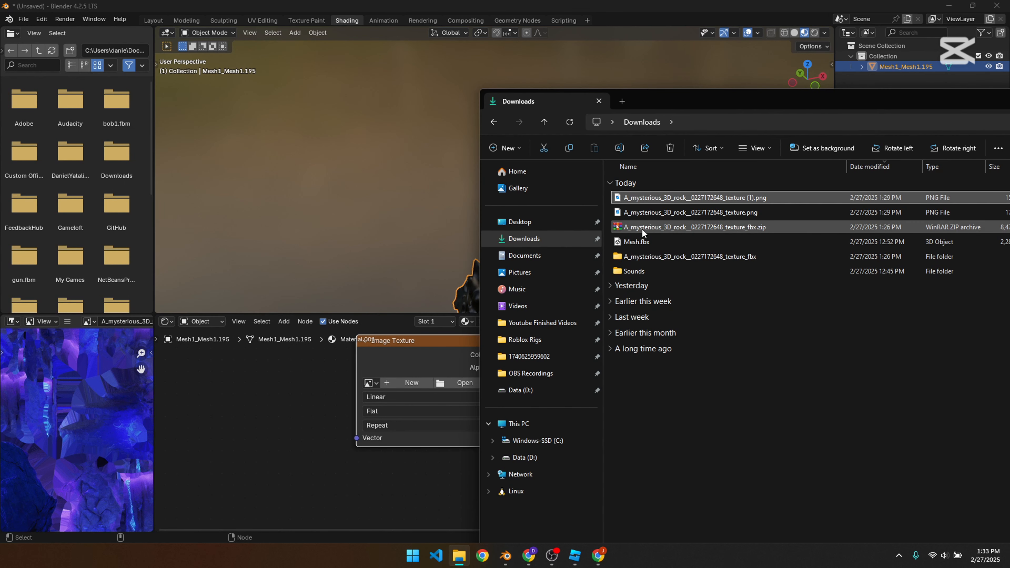
pyautogui.moveTo(638, 204); pyautogui.dragTo(412, 402)
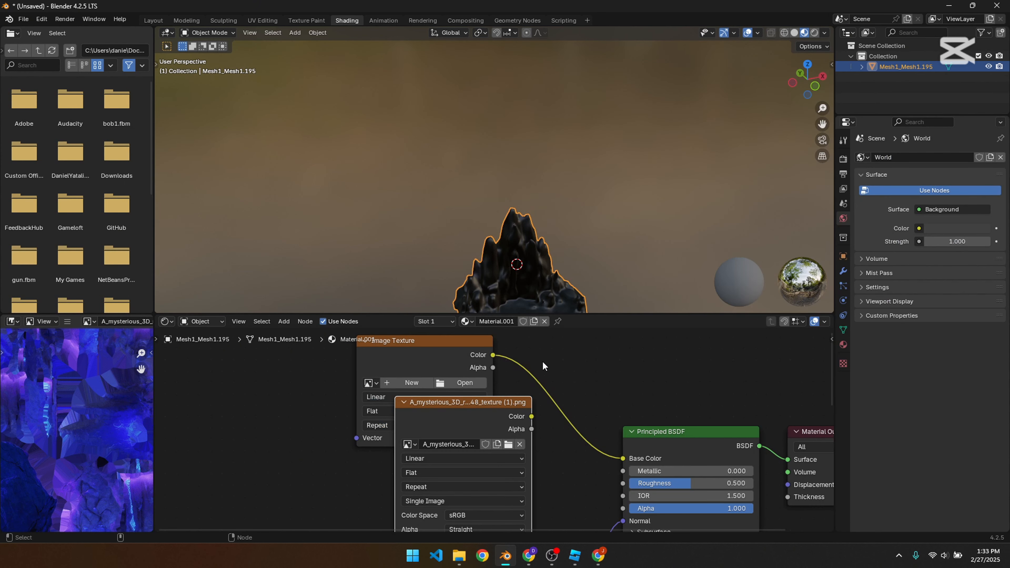
pyautogui.click(435, 349)
pyautogui.press('x')
pyautogui.moveTo(531, 416); pyautogui.dragTo(627, 458)
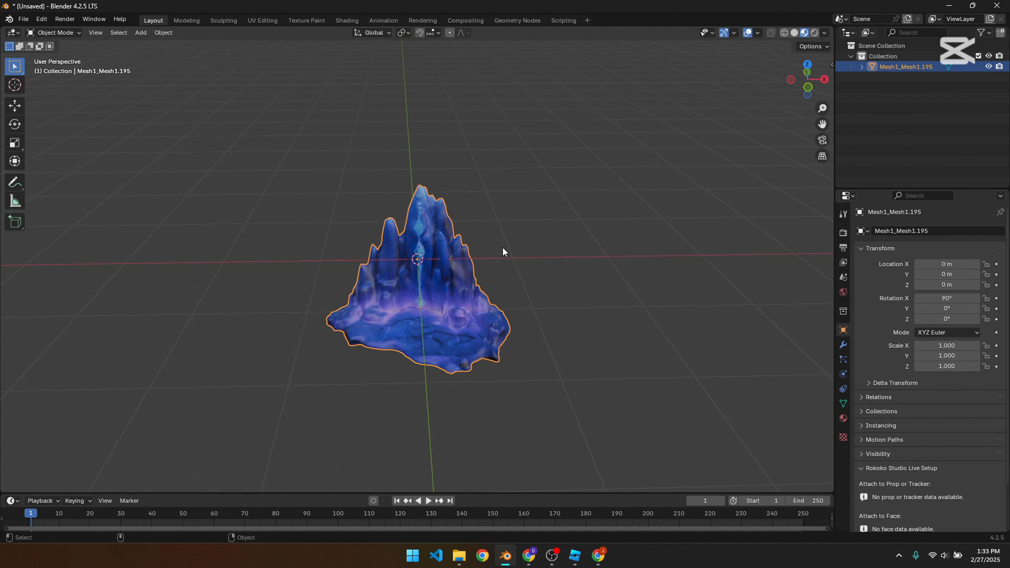
# Step: Turn on the Statistics overlay in the Layout viewport and reselect the rock mesh
pyautogui.moveTo(502, 302); pyautogui.dragTo(493, 278, button='middle')
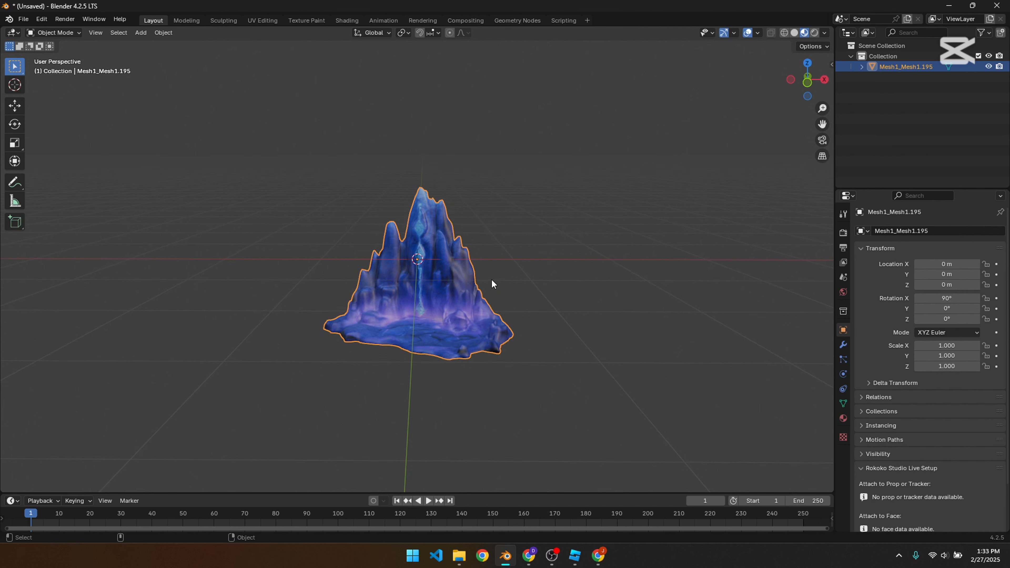
pyautogui.click(757, 34)
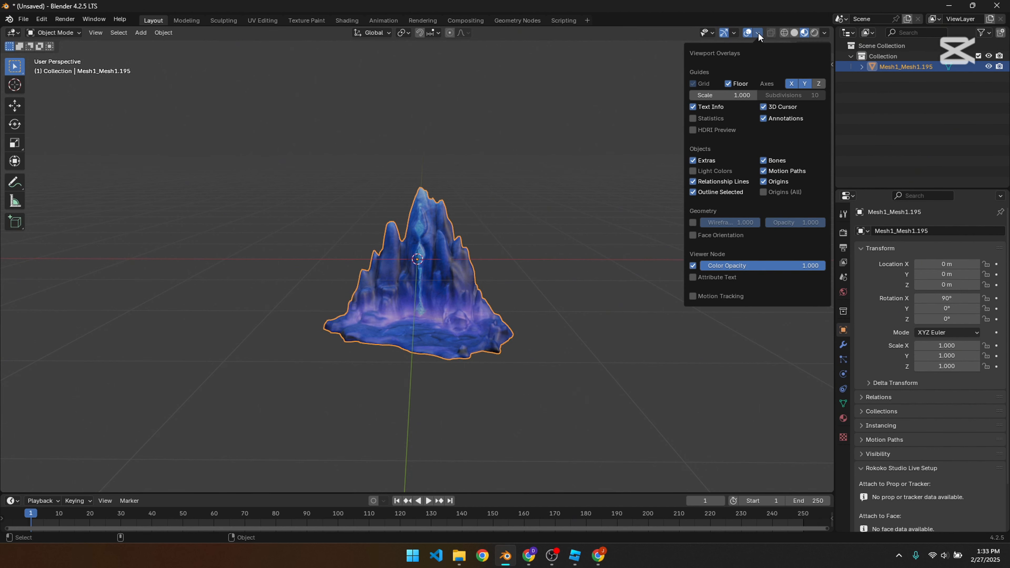
pyautogui.click(693, 118)
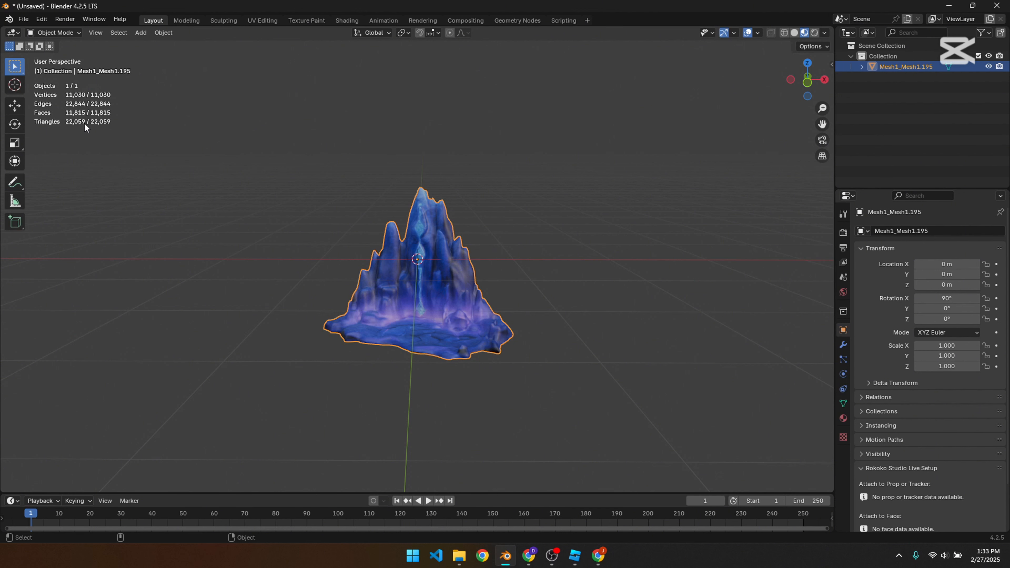
pyautogui.click(525, 184)
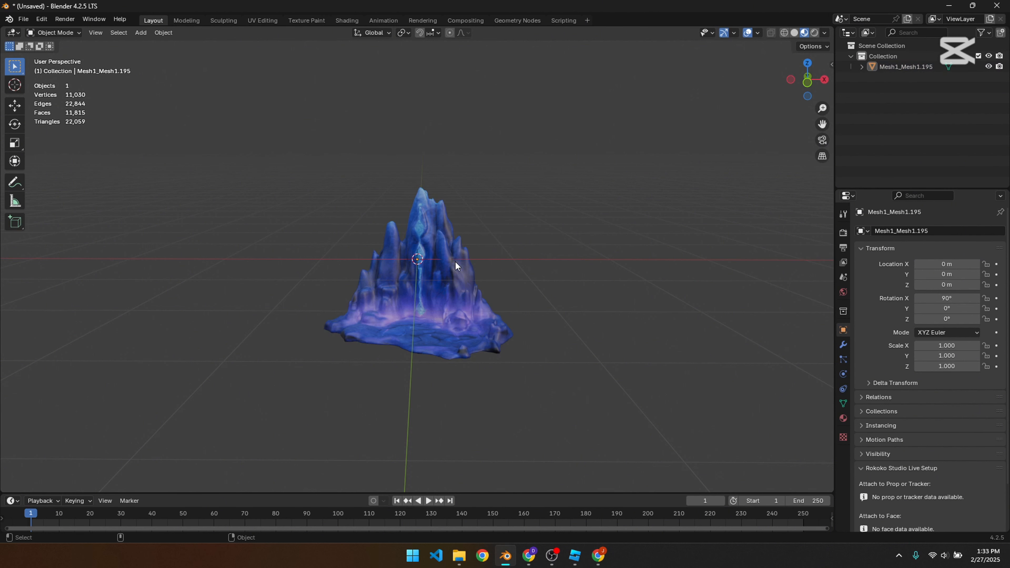
pyautogui.click(451, 267)
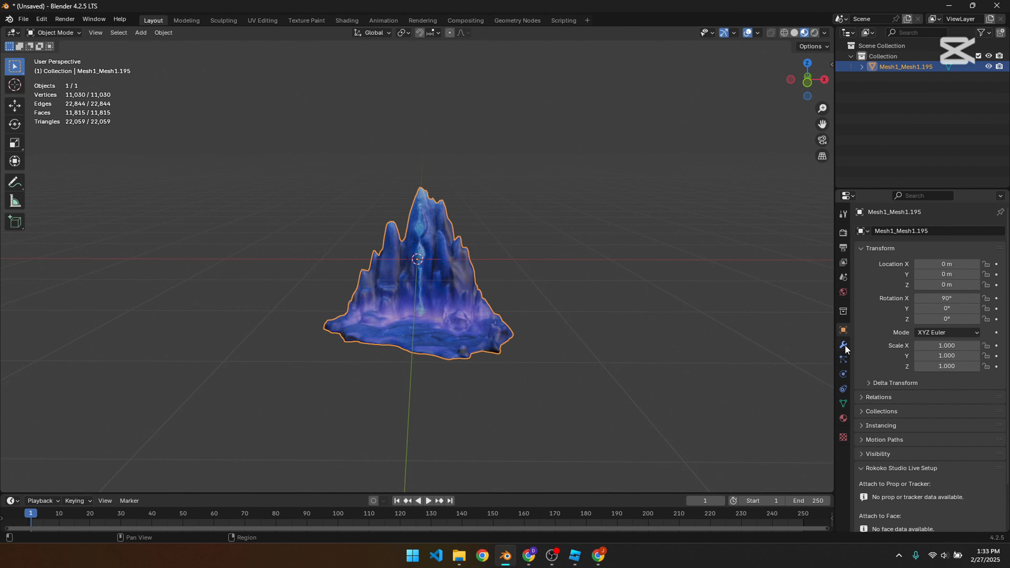
# Step: Reselect the rock mesh and add a Decimate modifier to it
pyautogui.click(551, 293)
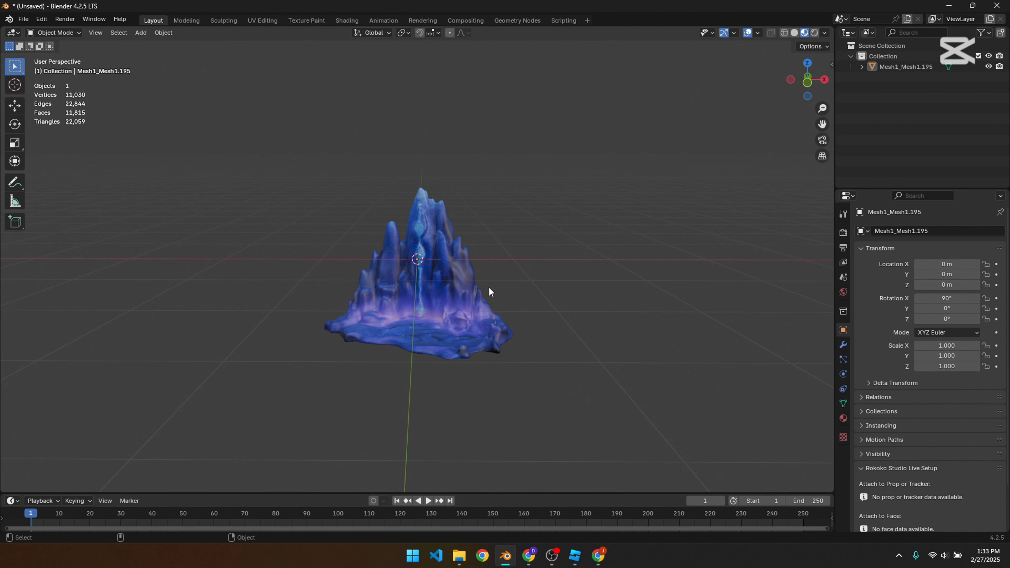
pyautogui.click(447, 281)
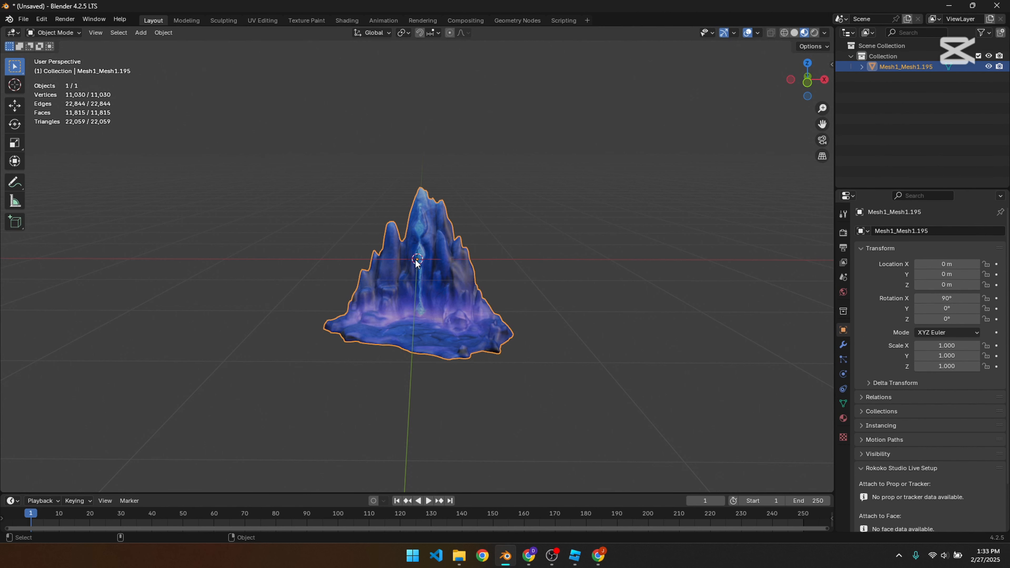
pyautogui.click(843, 345)
pyautogui.click(921, 231)
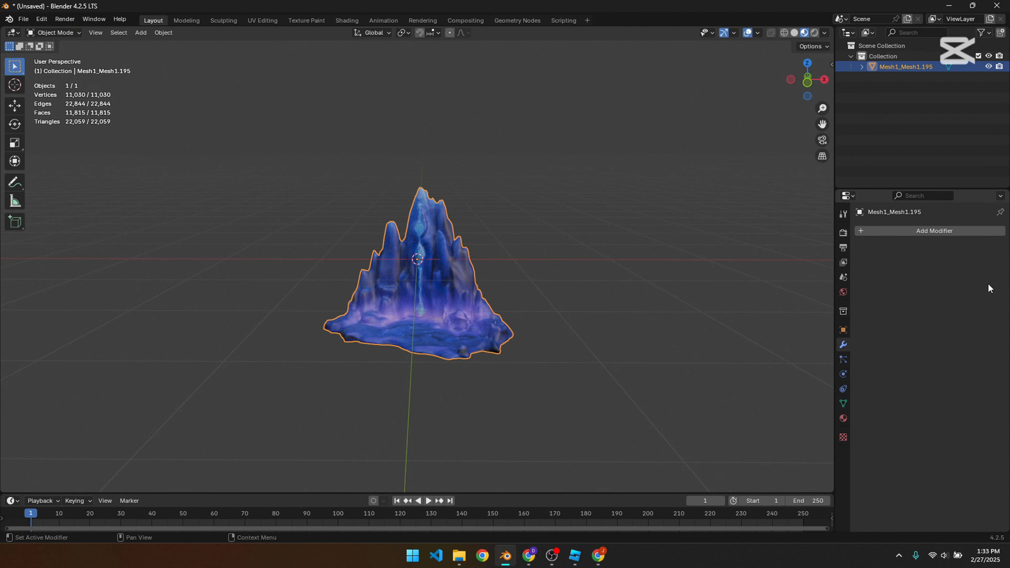
pyautogui.click(932, 232)
pyautogui.moveTo(930, 275)
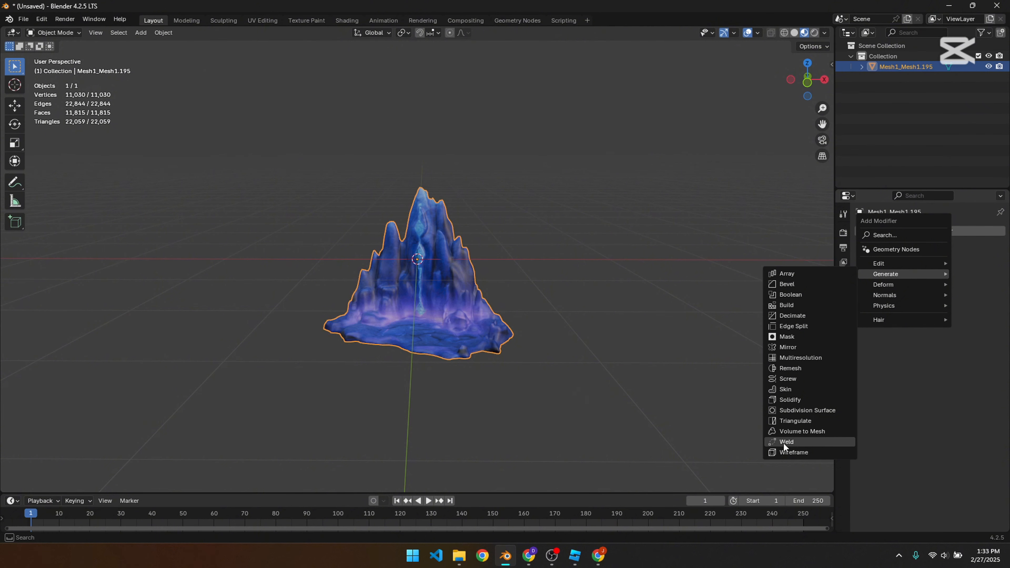
pyautogui.click(801, 318)
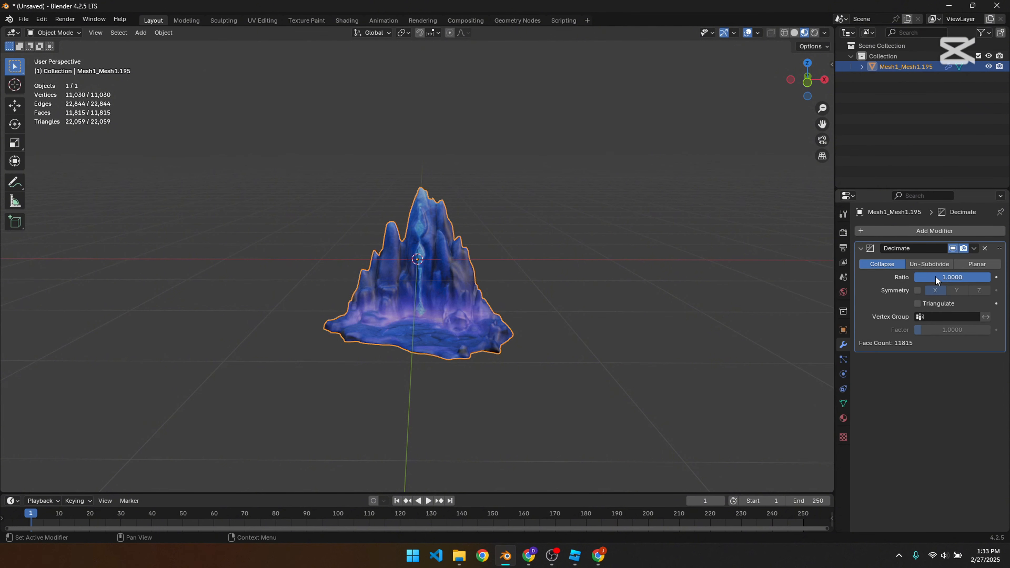
# Step: Set the Decimate ratio to 0.5 and inspect the reduced rock up close
pyautogui.click(937, 276)
pyautogui.write('0')
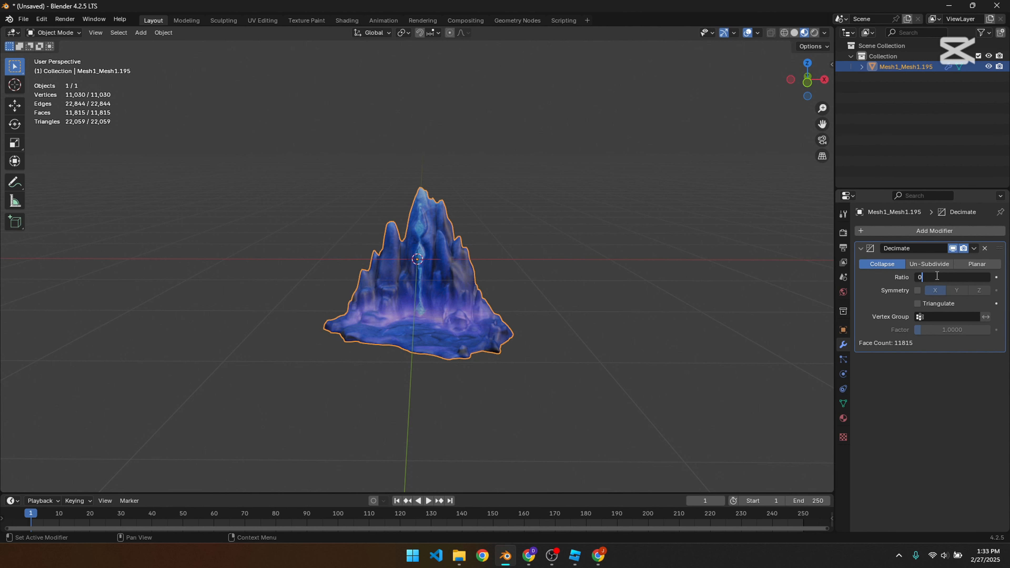
pyautogui.write('.5')
pyautogui.press('Return')
pyautogui.scroll(3, 566, 294)
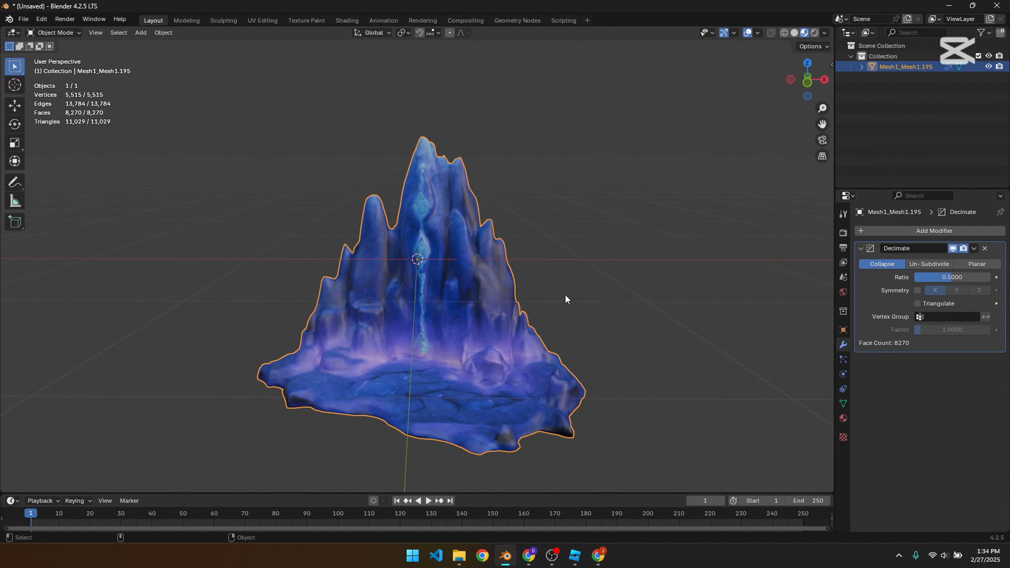
pyautogui.moveTo(584, 301); pyautogui.dragTo(253, 228, button='middle')
# Step: Set the Decimate modifier's ratio to 0.4
pyautogui.doubleClick(956, 277)
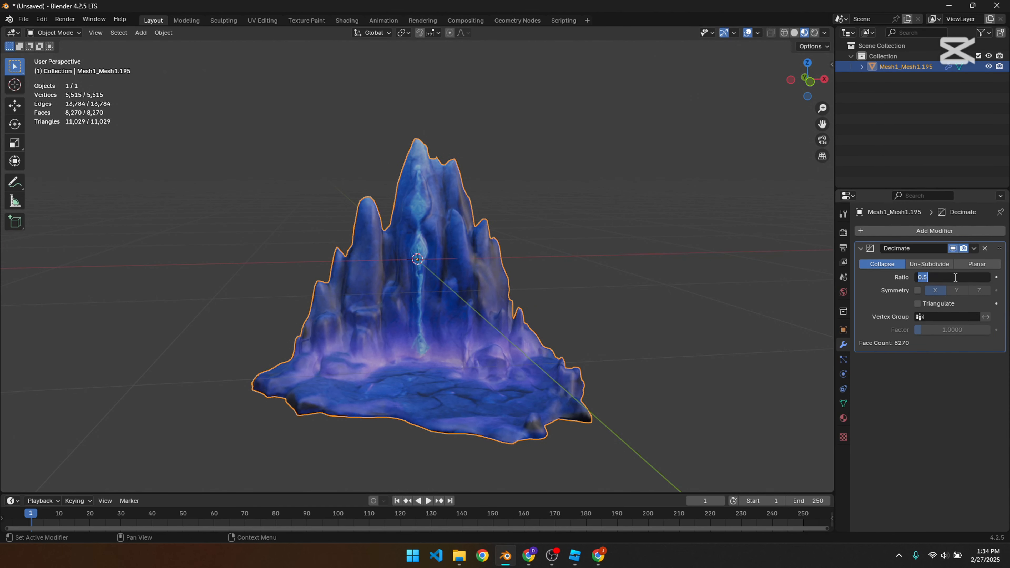
pyautogui.write('0.4')
pyautogui.press('Return')
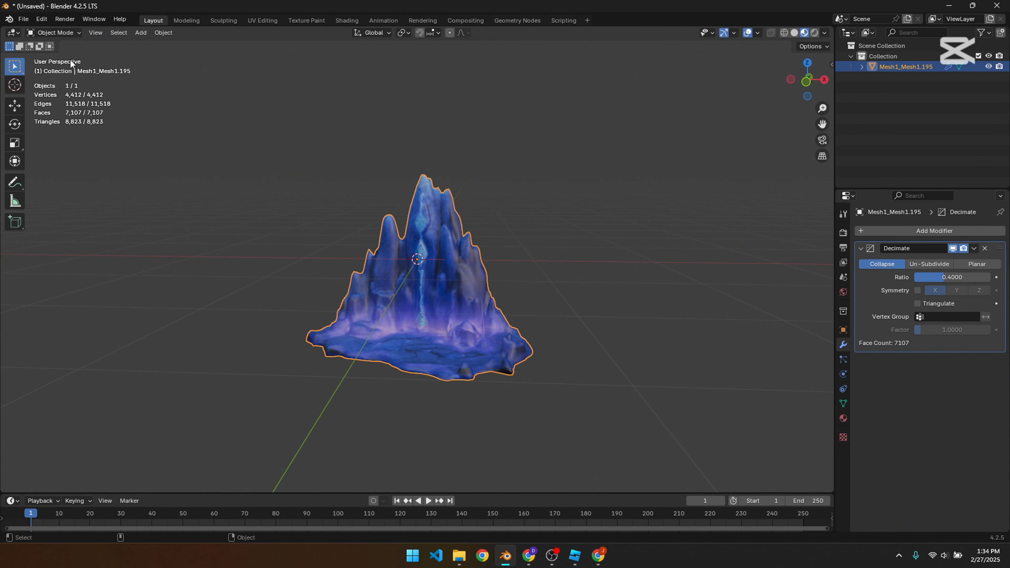
# Step: Start an FBX export of the rock and name the file rock
pyautogui.click(23, 19)
pyautogui.click(23, 19)
pyautogui.moveTo(81, 180)
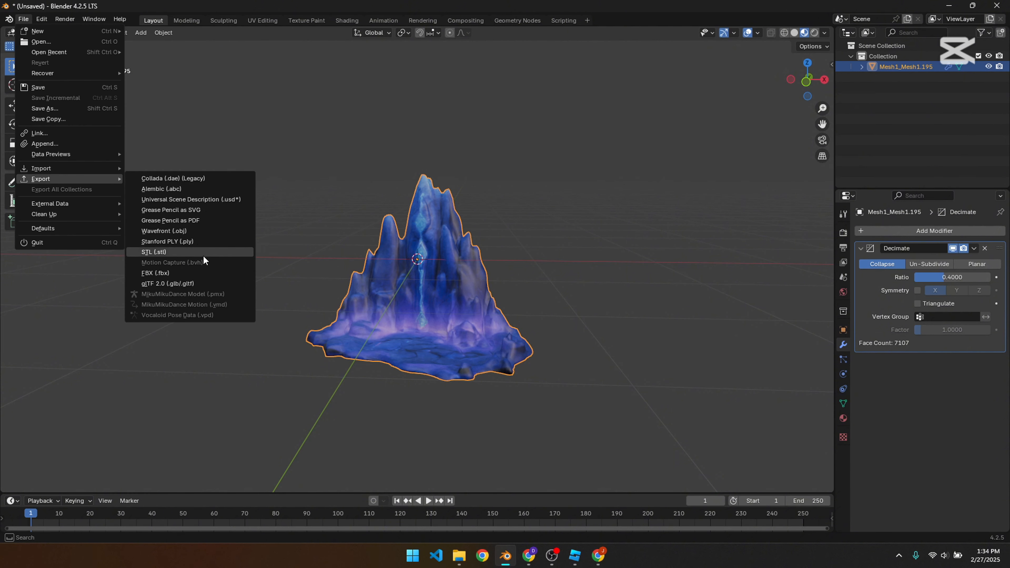
pyautogui.click(188, 273)
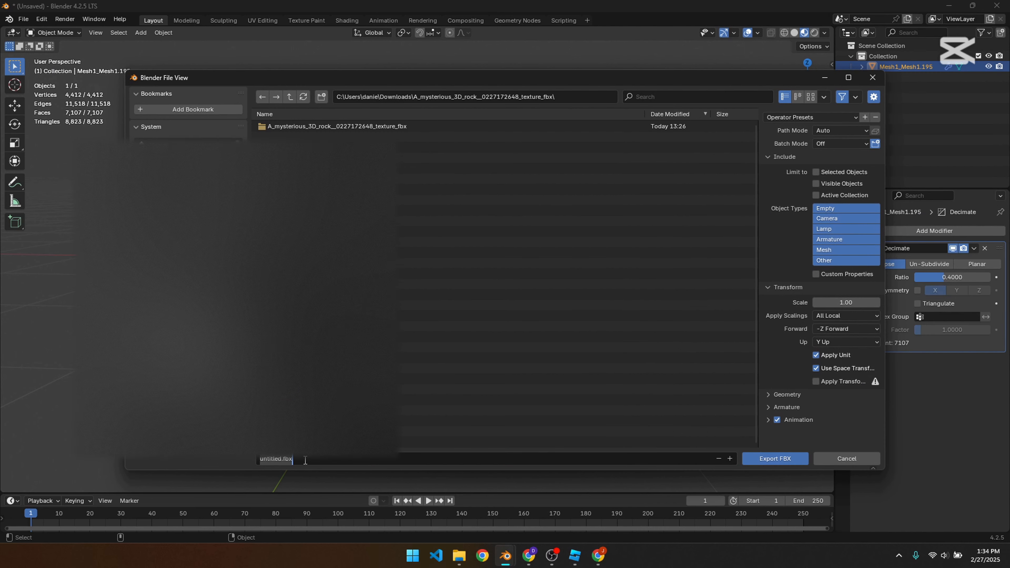
pyautogui.press('BackSpace')
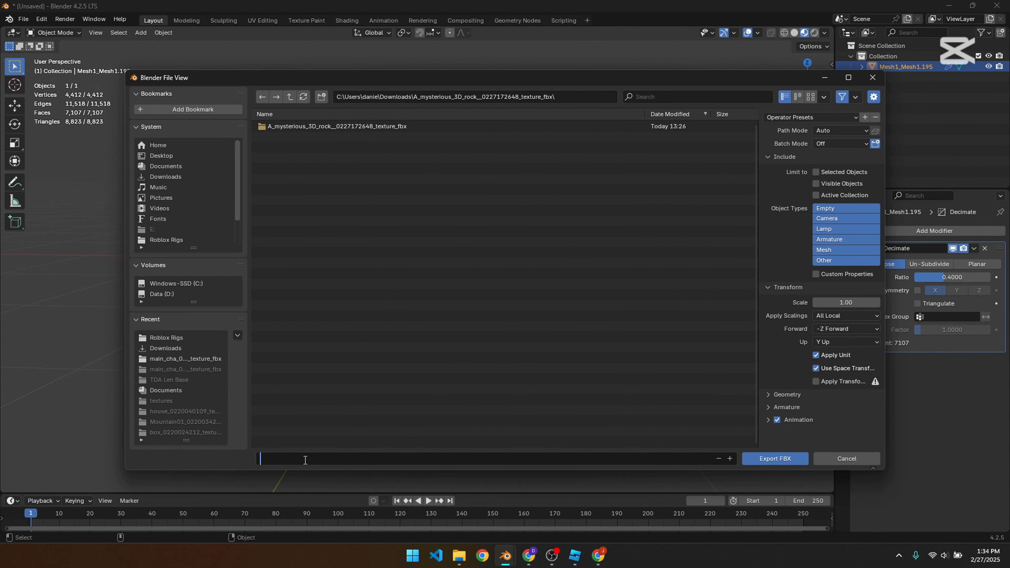
# Step: Set the export's path mode to Copy with embedded textures, limiting it to selected objects of type Mesh
pyautogui.click(869, 134)
pyautogui.click(867, 132)
pyautogui.click(834, 202)
pyautogui.click(875, 131)
pyautogui.click(825, 255)
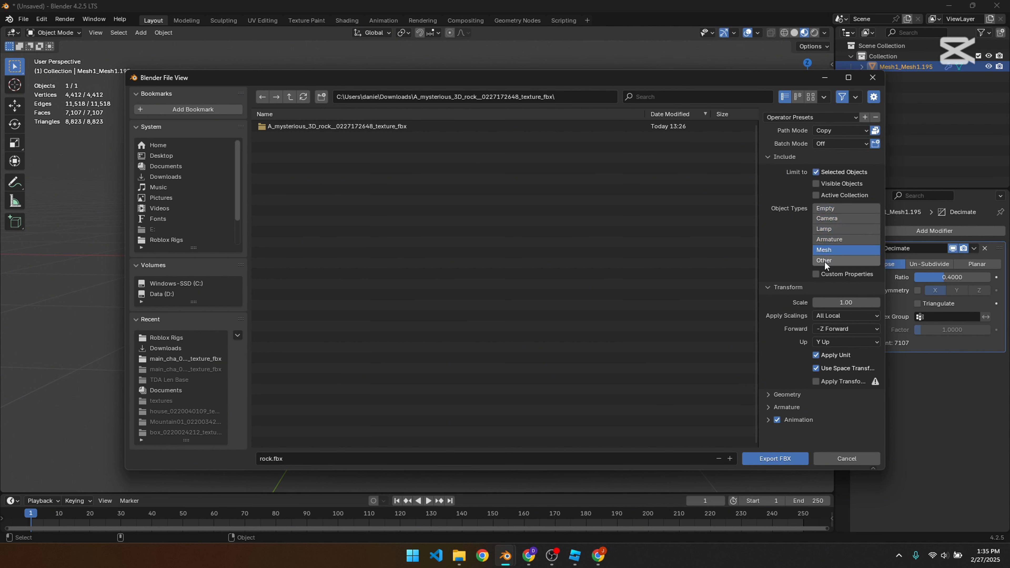
# Step: Set the export scale to 0.01, exclude animation, and export rock.fbx
pyautogui.click(849, 302)
pyautogui.write('0.')
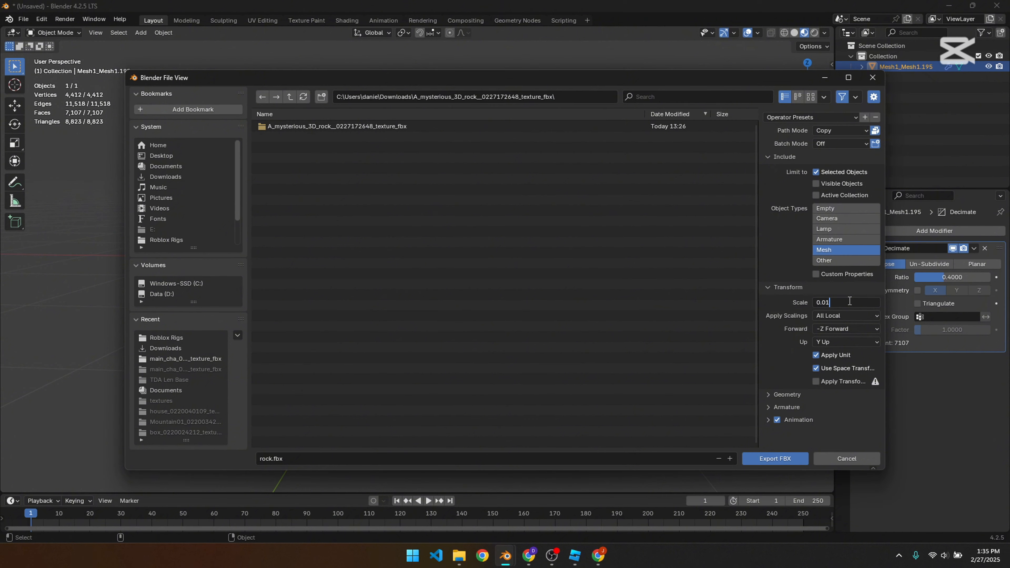
pyautogui.write('01')
pyautogui.click(777, 420)
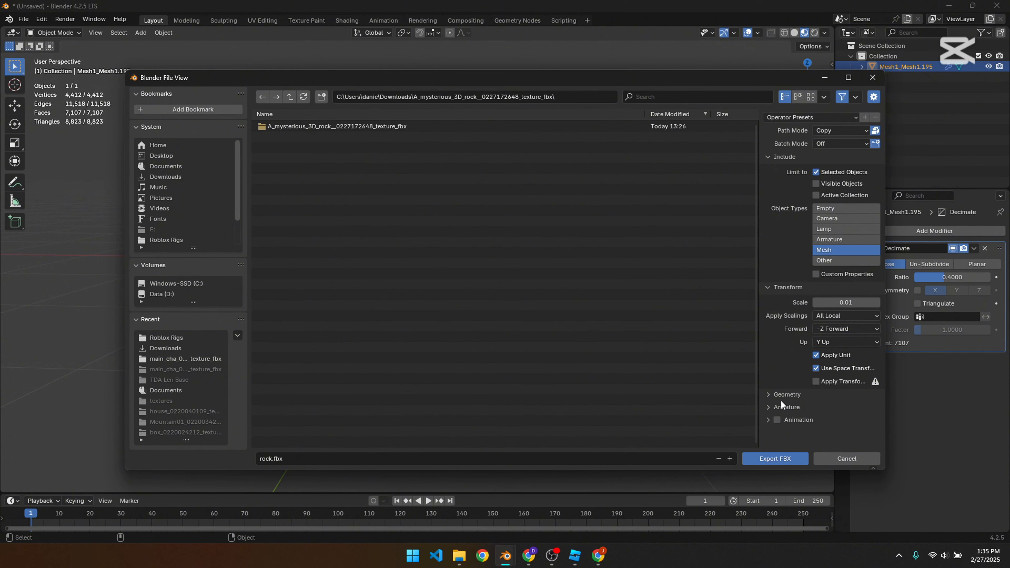
pyautogui.click(775, 458)
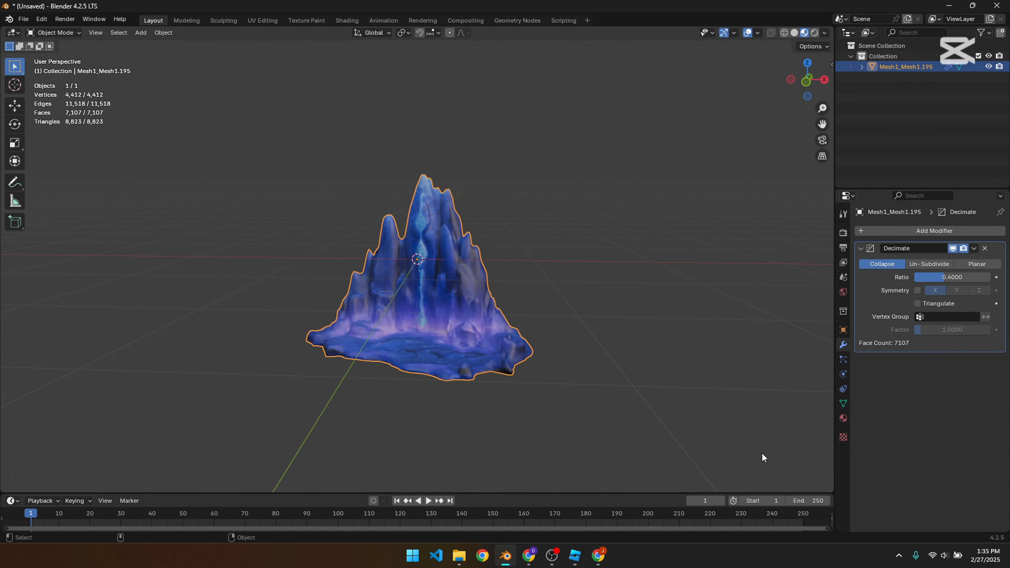
pyautogui.click(575, 555)
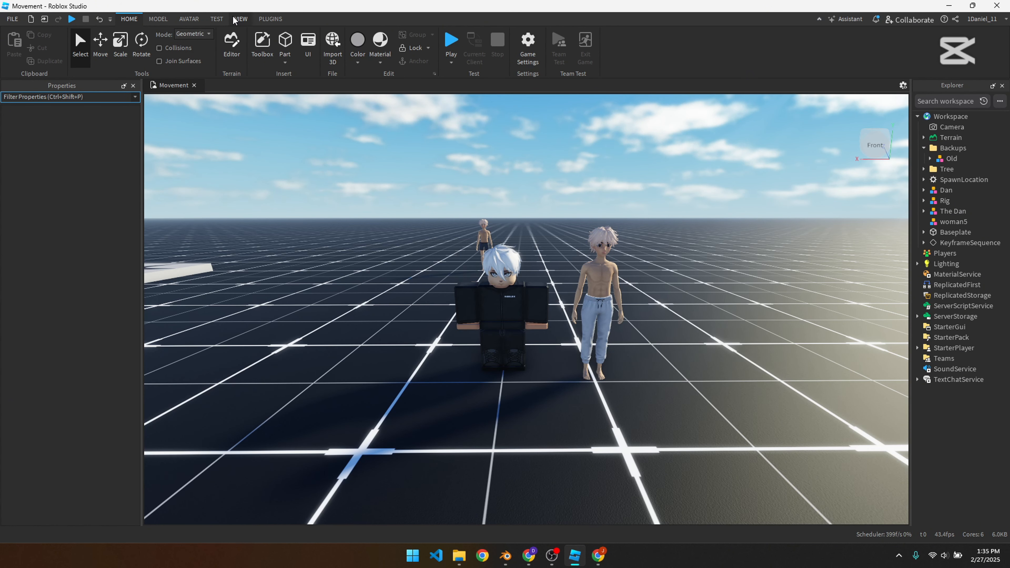
pyautogui.click(189, 18)
pyautogui.click(365, 44)
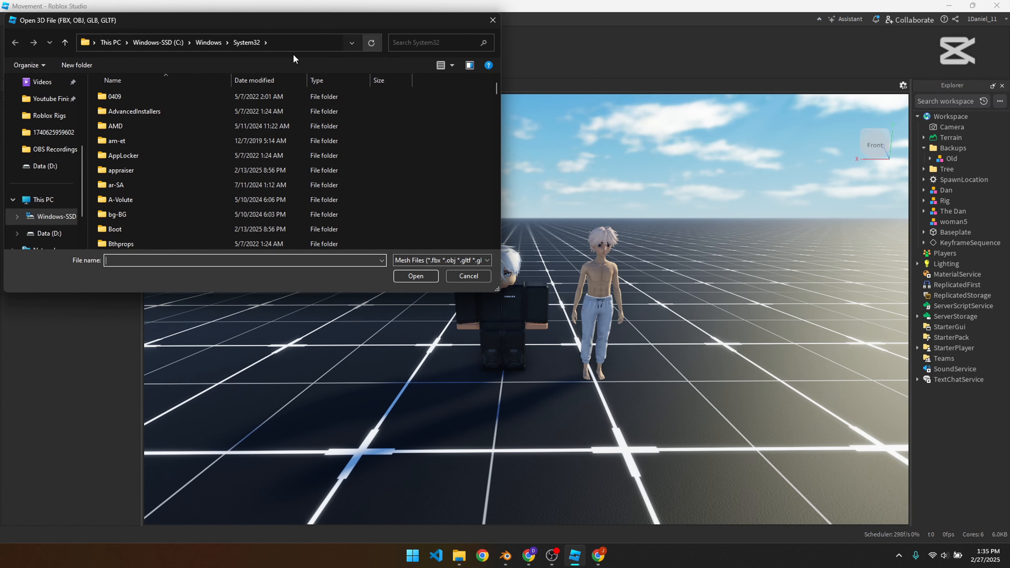
pyautogui.scroll(3, 55, 116)
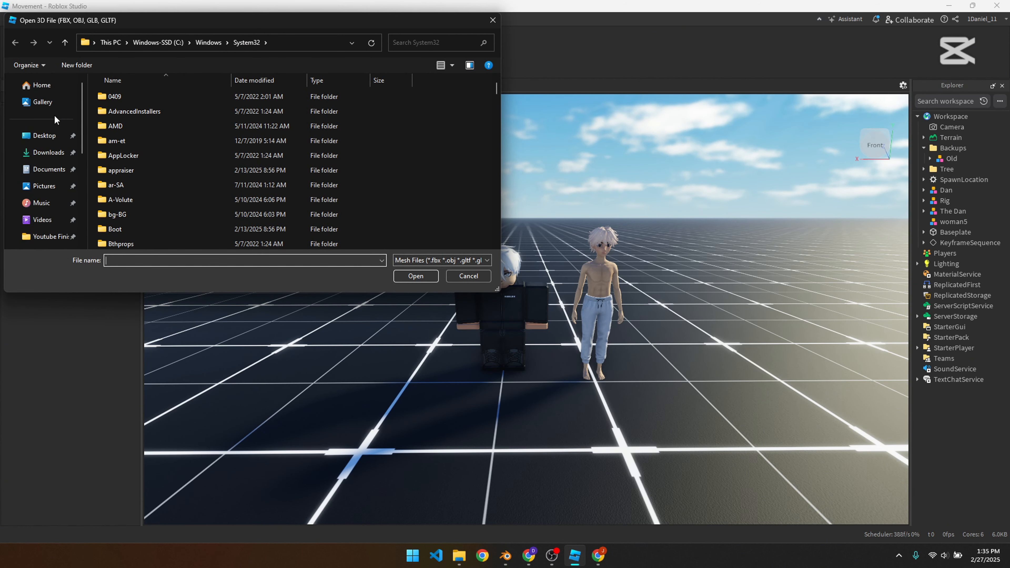
pyautogui.click(48, 152)
pyautogui.doubleClick(134, 126)
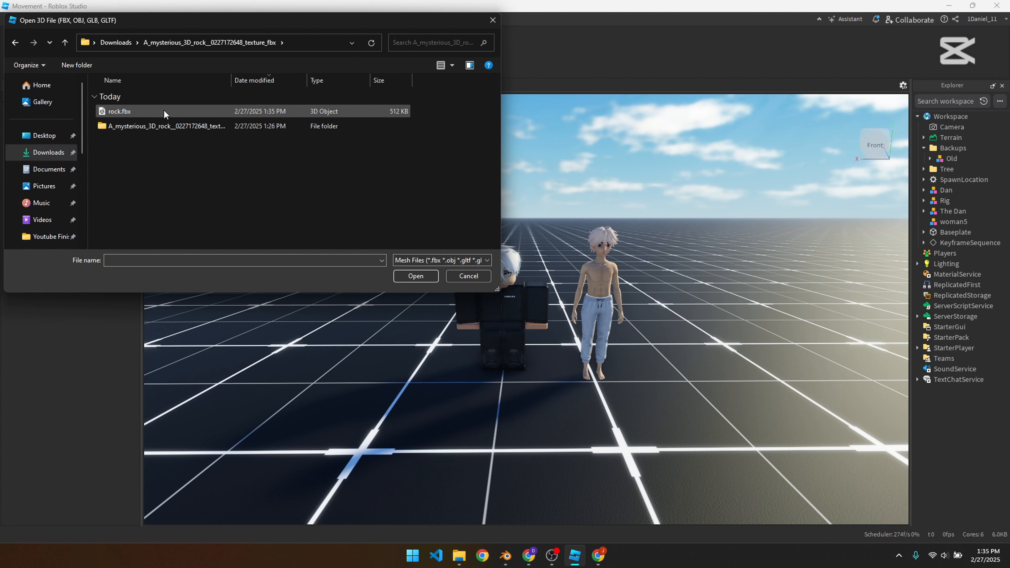
pyautogui.click(255, 110)
pyautogui.click(412, 276)
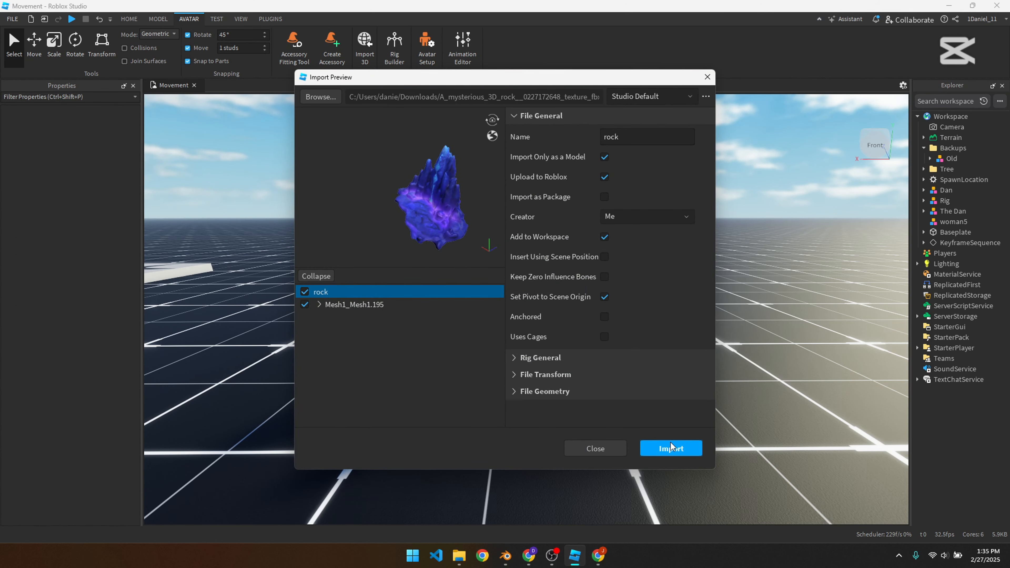
pyautogui.click(672, 447)
# Step: Scale the imported rock model up to about 12.5, place it on the baseplate beside the characters, and deselect it
pyautogui.moveTo(762, 417); pyautogui.dragTo(749, 440, button='right')
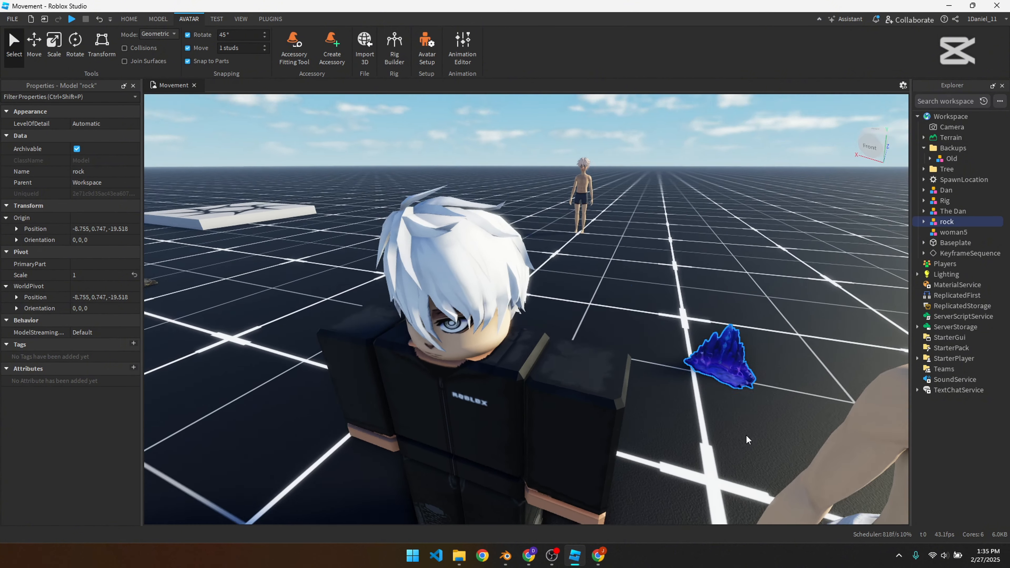
pyautogui.moveTo(714, 370); pyautogui.dragTo(615, 318)
pyautogui.click(52, 49)
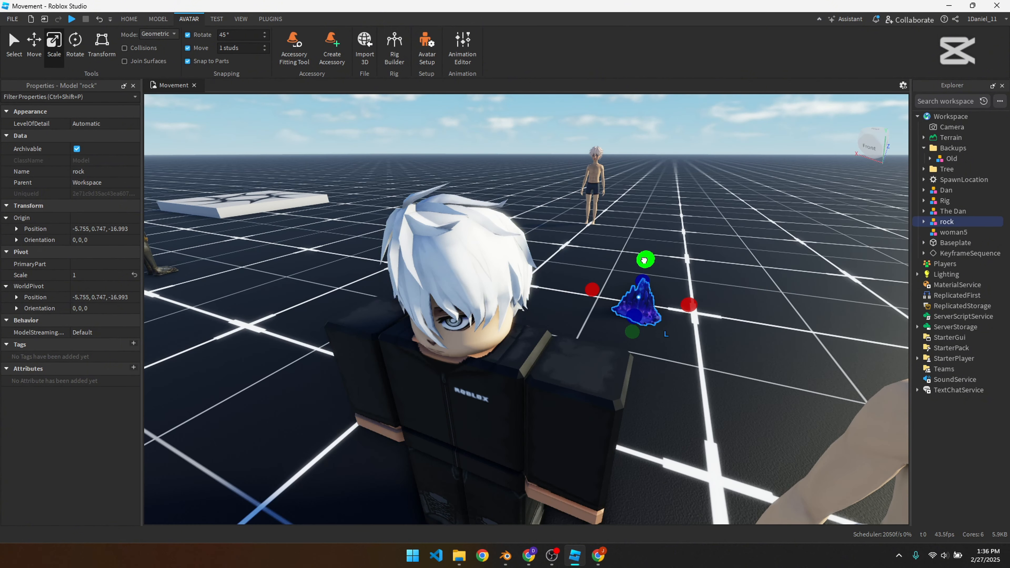
pyautogui.moveTo(644, 259); pyautogui.dragTo(640, 165)
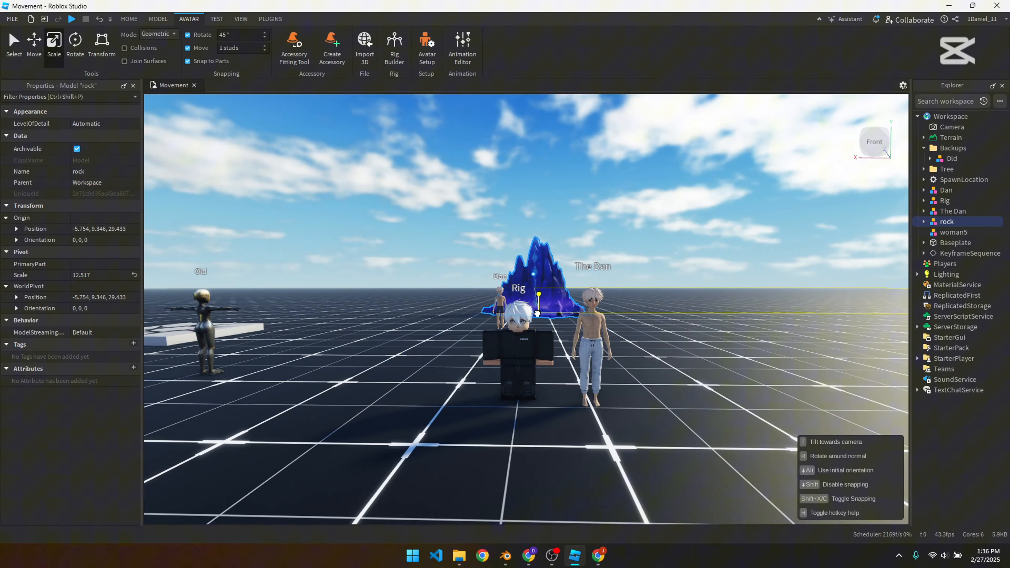
pyautogui.moveTo(556, 314); pyautogui.dragTo(350, 302)
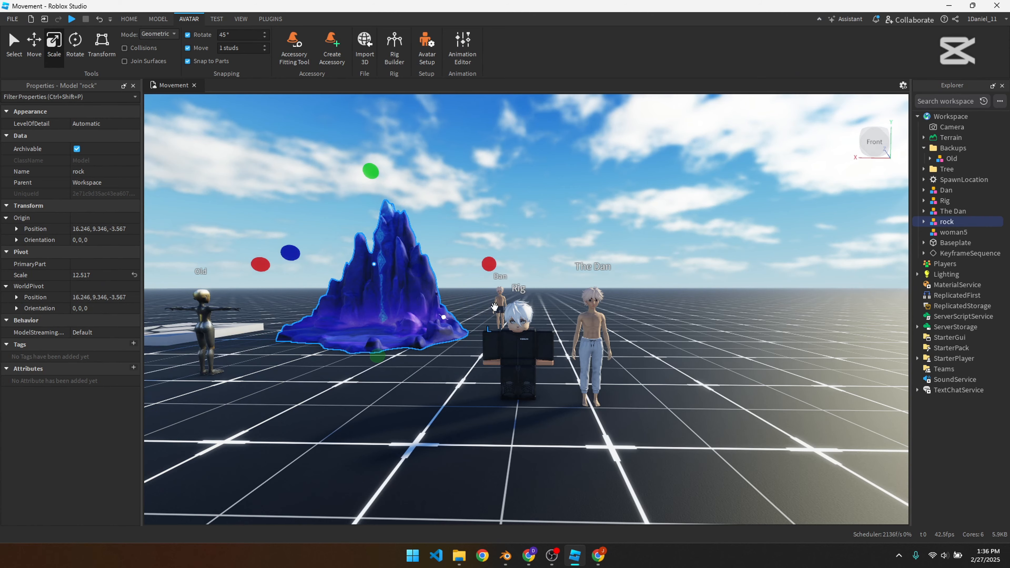
pyautogui.click(717, 258)
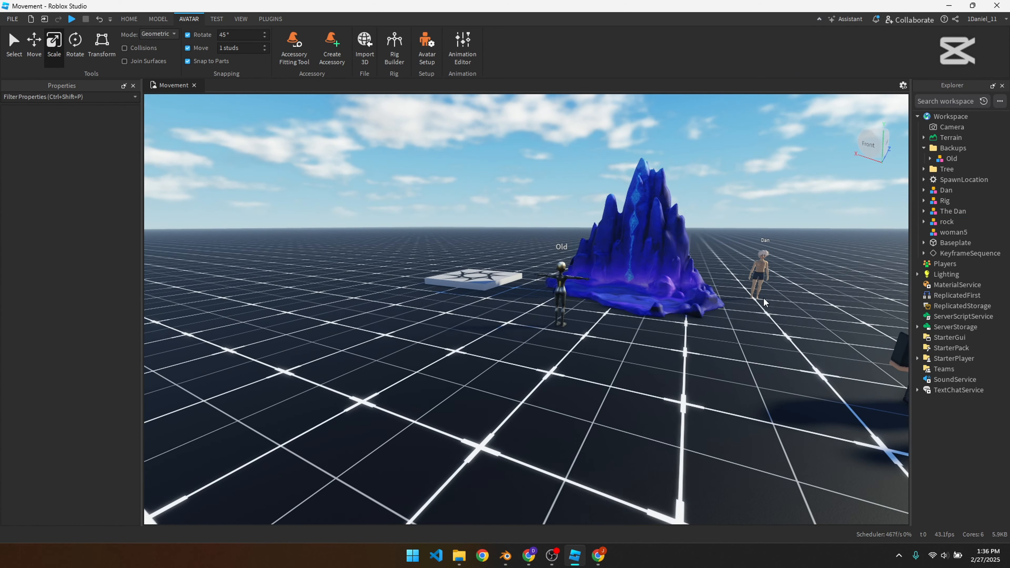
# Step: Playtest the place, walk and jump the character onto the rock to check its collision, and stop the test
pyautogui.click(71, 18)
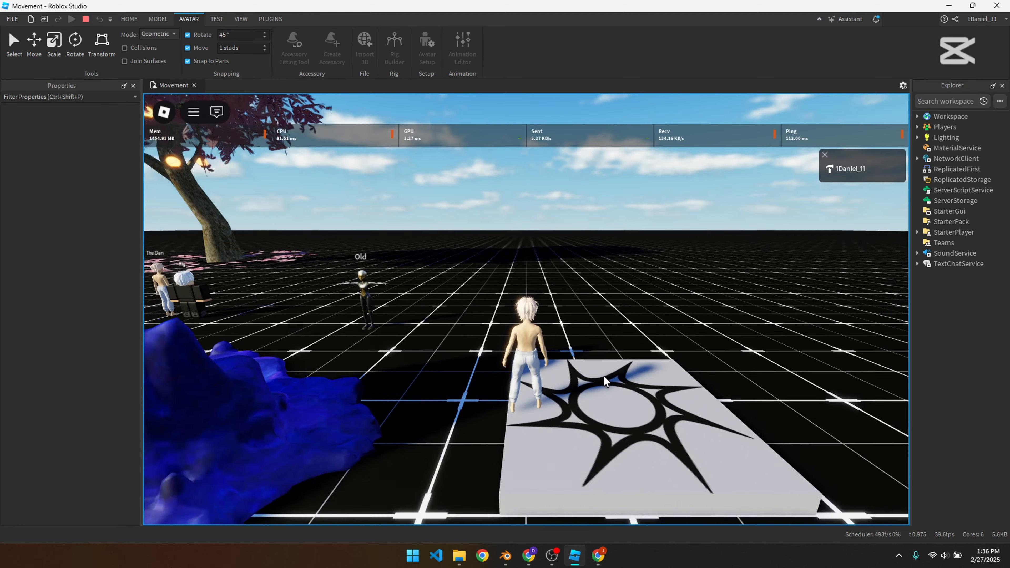
pyautogui.moveTo(604, 377); pyautogui.dragTo(544, 373, button='right')
pyautogui.press('w')
pyautogui.press('space')
pyautogui.moveTo(537, 373); pyautogui.dragTo(523, 381, button='right')
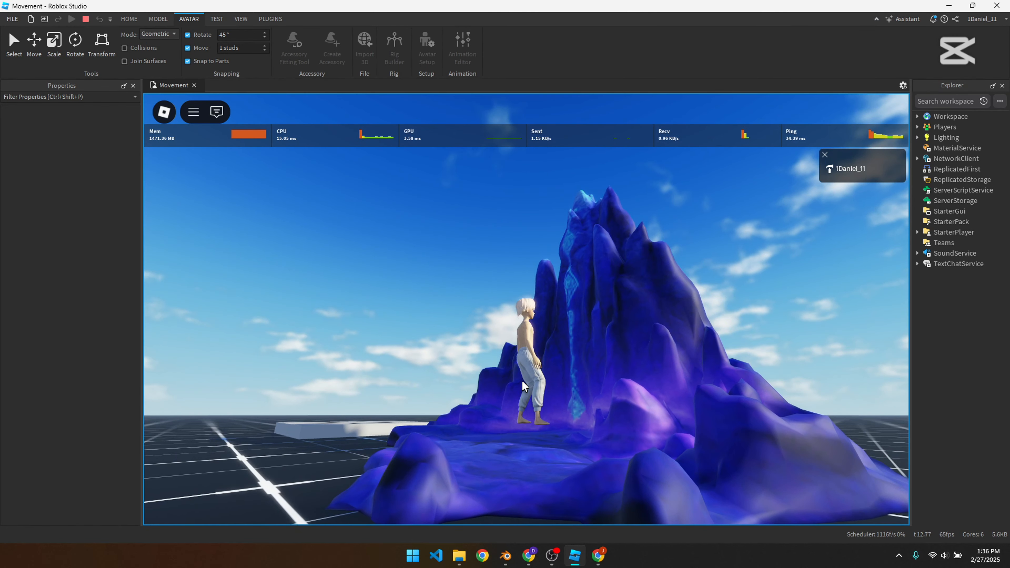
pyautogui.moveTo(575, 437); pyautogui.dragTo(570, 434, button='right')
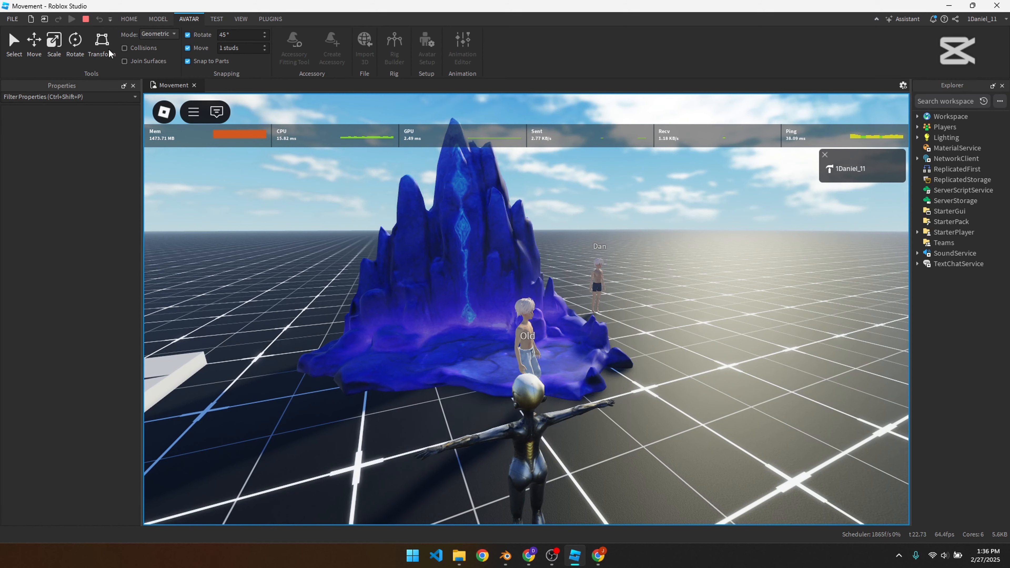
pyautogui.click(85, 20)
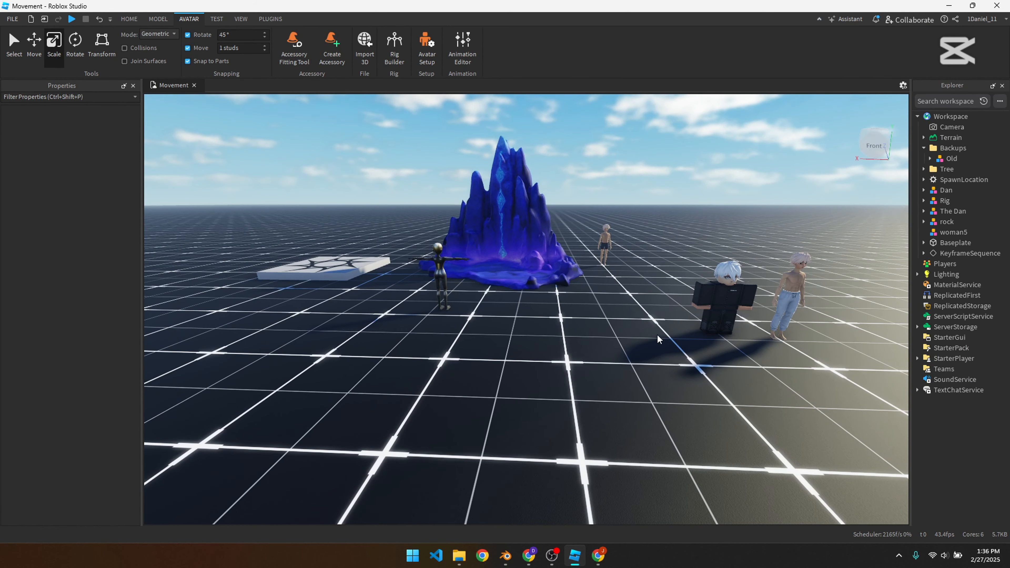
# Step: Set CollisionFidelity to PreciseConvexDecomposition for the Mesh1_Mesh1.195 part inside the rock model
pyautogui.click(945, 222)
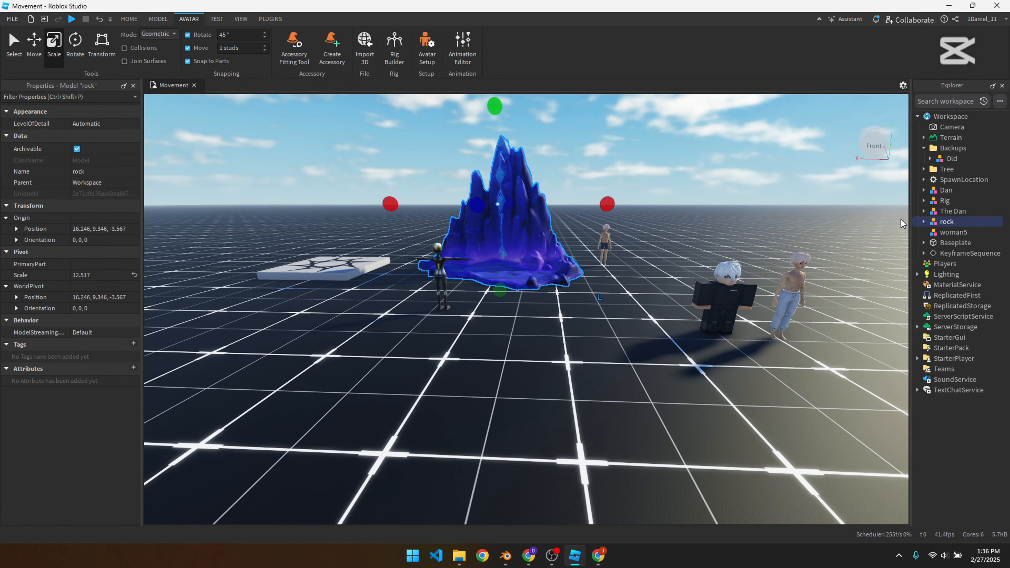
pyautogui.moveTo(910, 205); pyautogui.dragTo(719, 204)
pyautogui.click(732, 221)
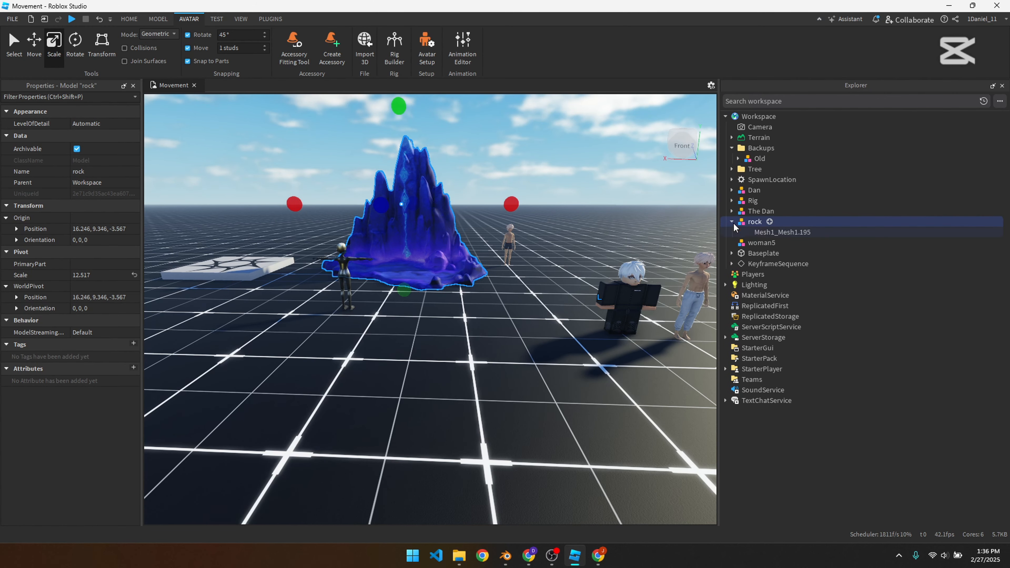
pyautogui.click(782, 232)
pyautogui.scroll(-5, 84, 284)
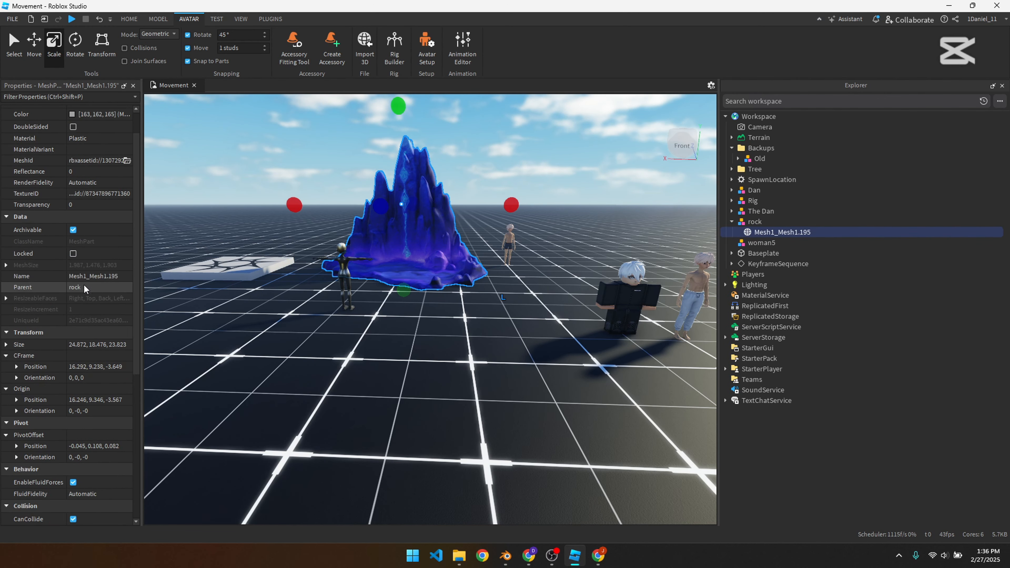
pyautogui.scroll(-2, 85, 285)
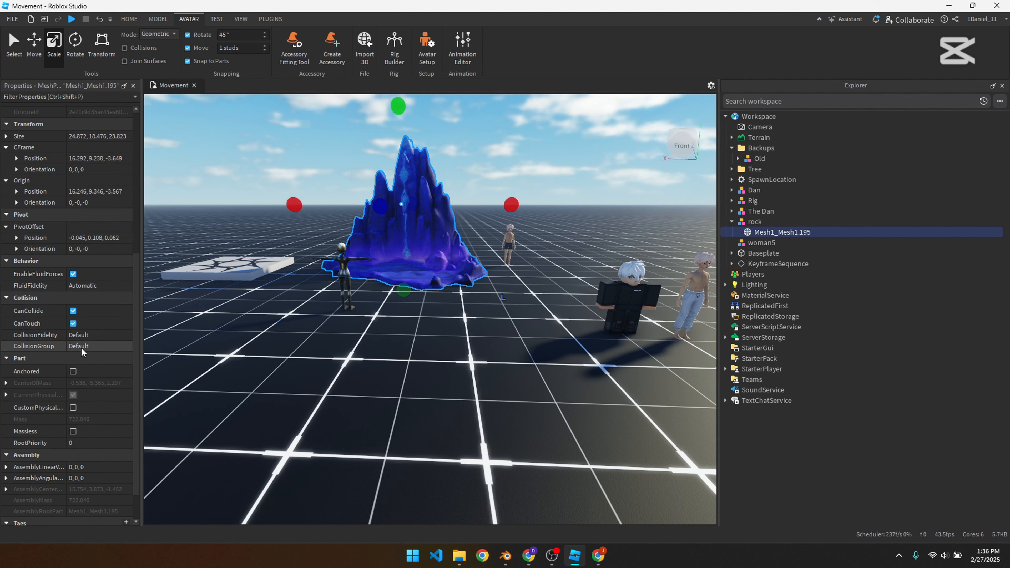
pyautogui.click(87, 335)
pyautogui.click(88, 334)
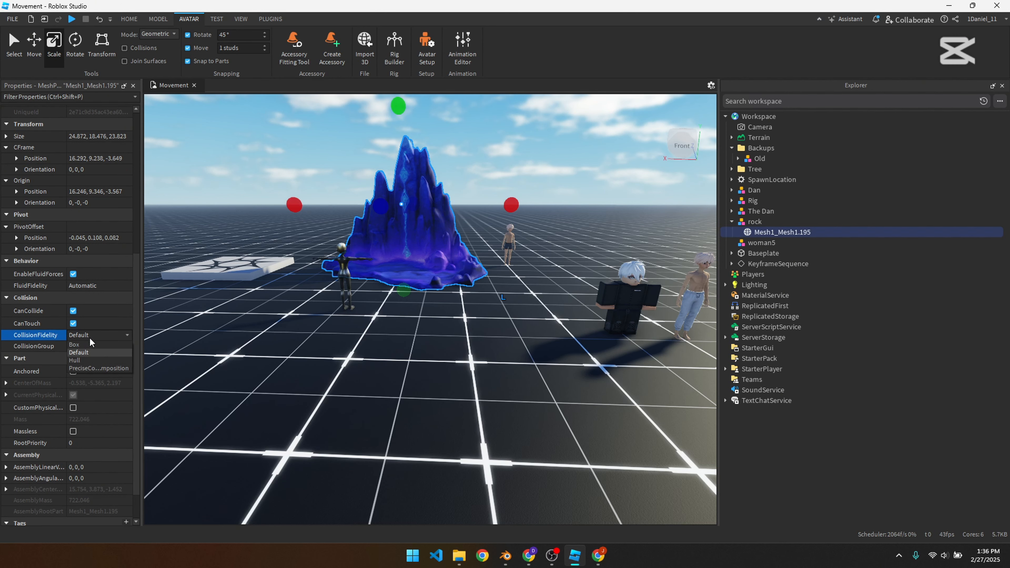
pyautogui.click(104, 368)
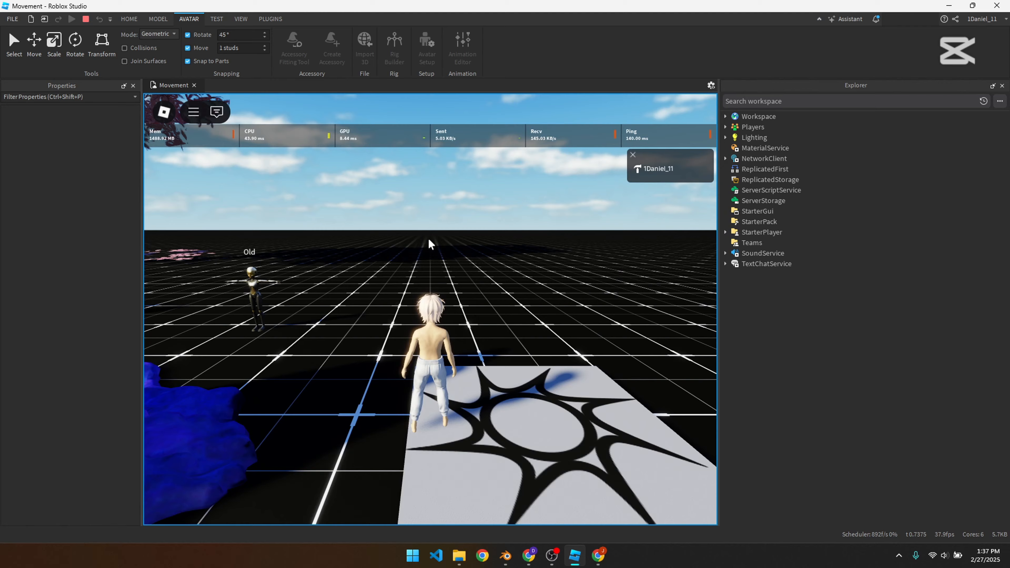
# Step: Playtest again and walk the character over the rock to check its precise collision
pyautogui.moveTo(347, 244); pyautogui.dragTo(337, 244, button='right')
pyautogui.press('w')
pyautogui.moveTo(257, 243); pyautogui.dragTo(241, 216, button='right')
pyautogui.press('s')
pyautogui.press('shift')
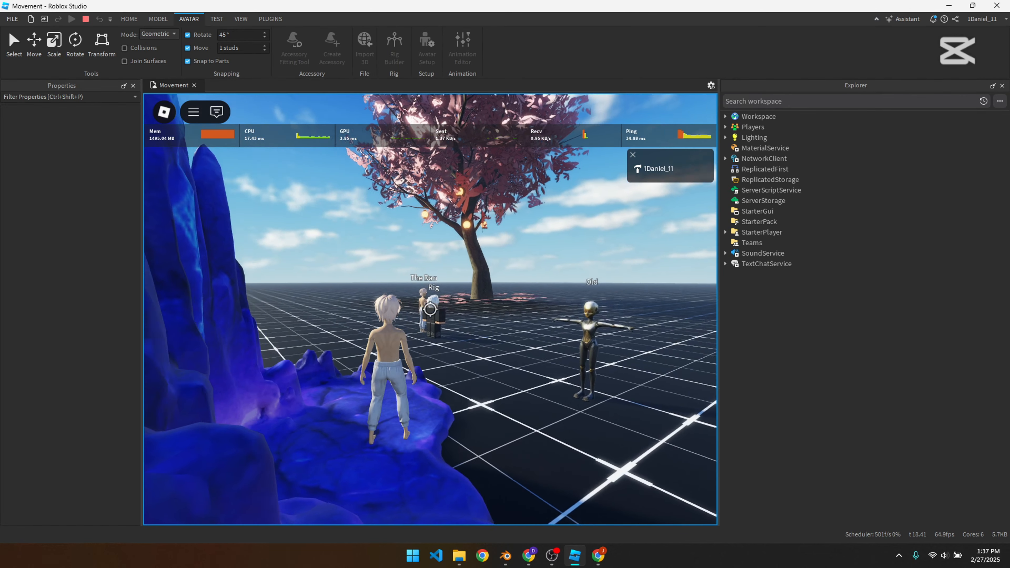
# Step: Walk the character off the rock and circle the formation to examine it from the front, sides and back
pyautogui.press('s')
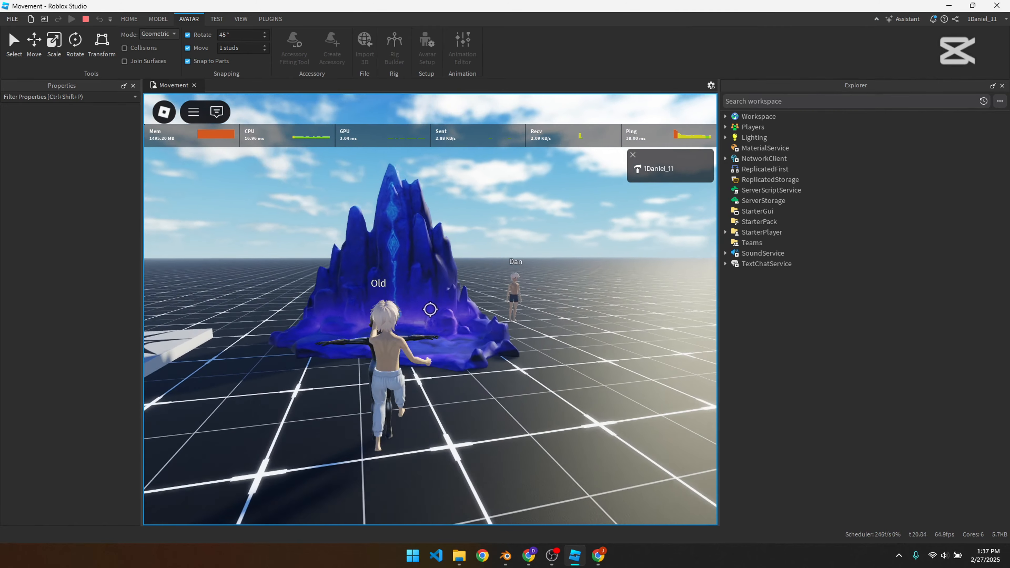
pyautogui.press('w')
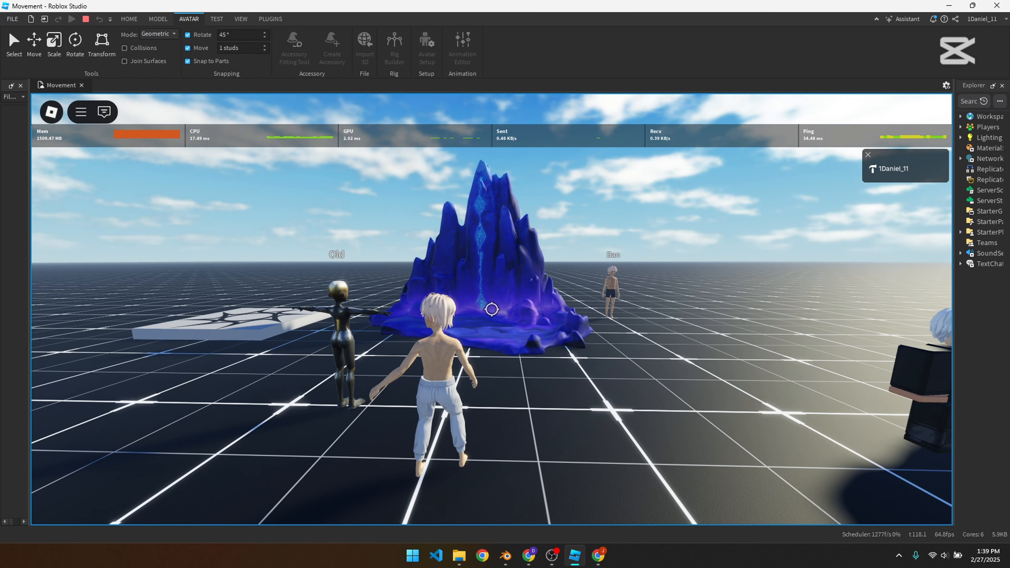
pyautogui.press('w')
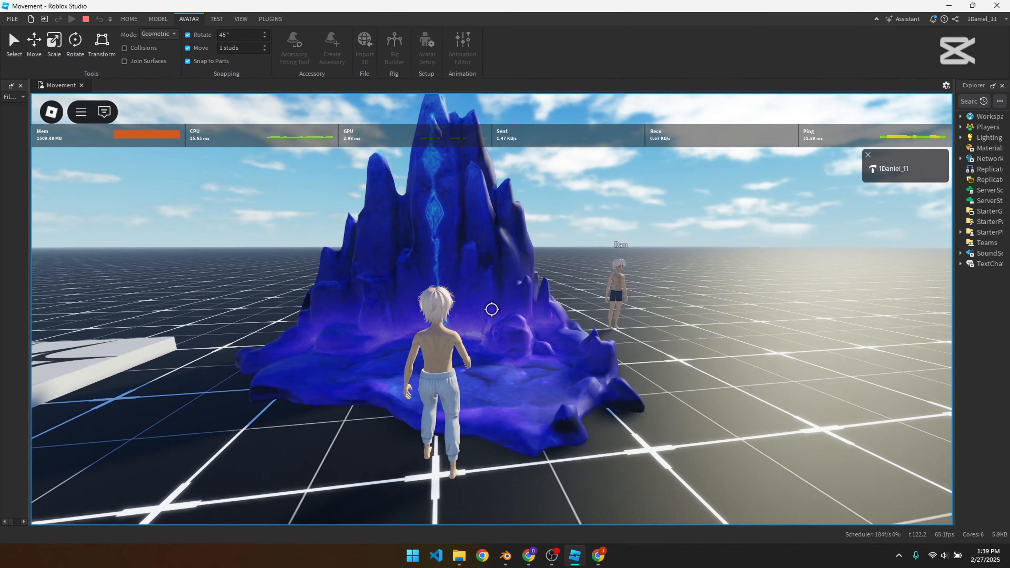
pyautogui.press('s')
pyautogui.press('w')
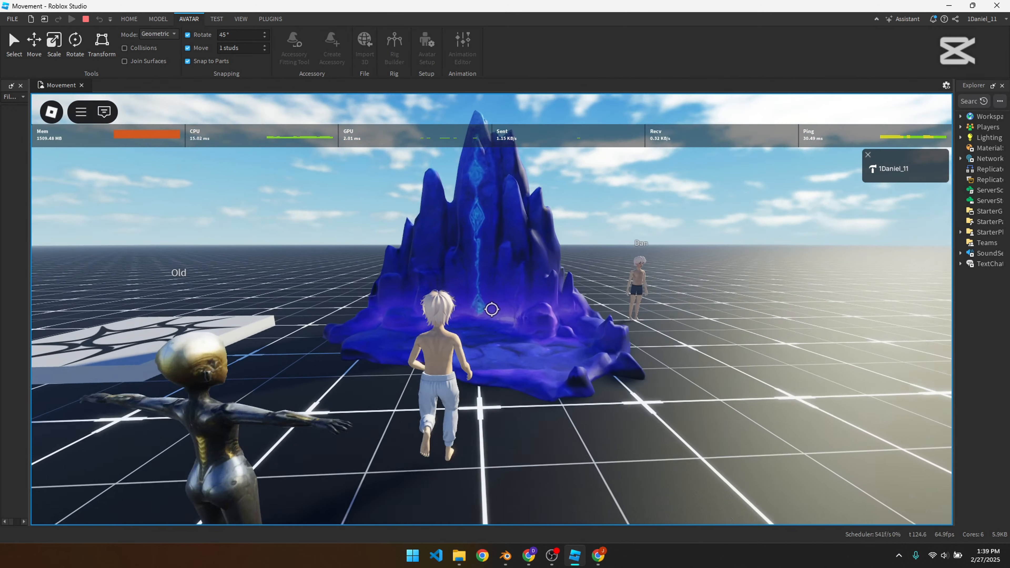
pyautogui.press('a')
pyautogui.press('w')
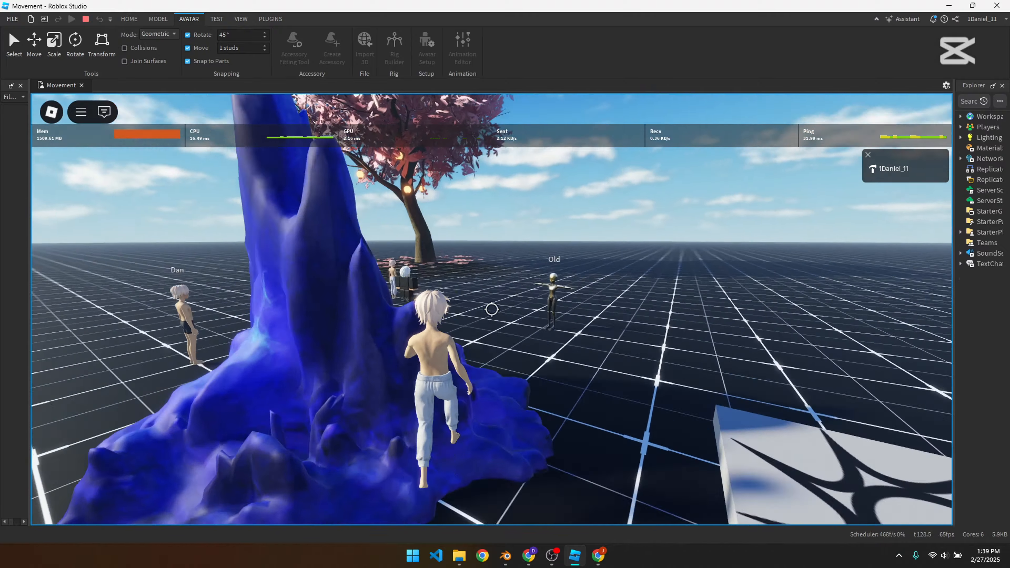
pyautogui.press('w')
pyautogui.press('s')
pyautogui.press('w')
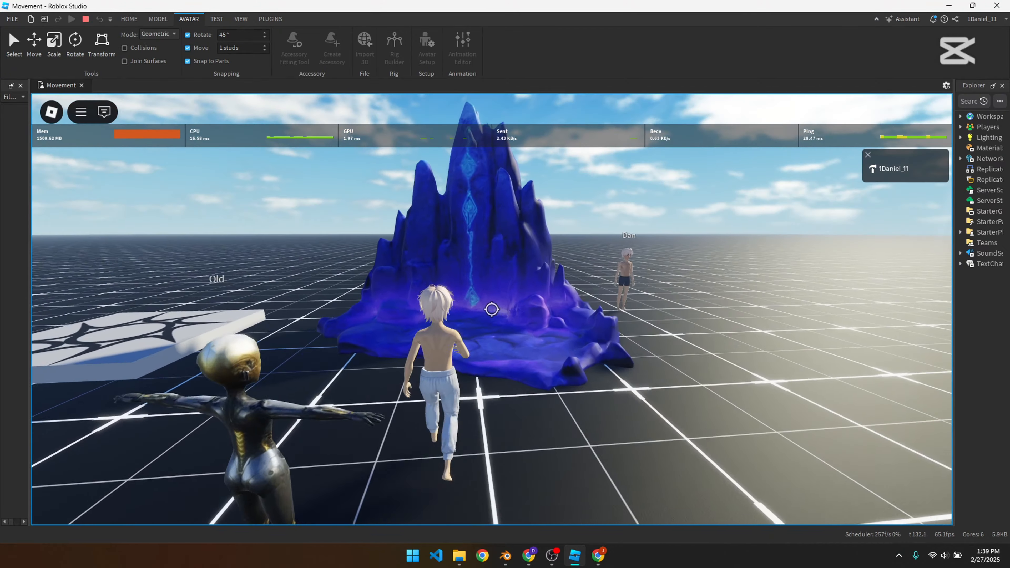
# Step: Walk the character onto the rock's base, around behind the formation, and back up to its glowing front face
pyautogui.press('w')
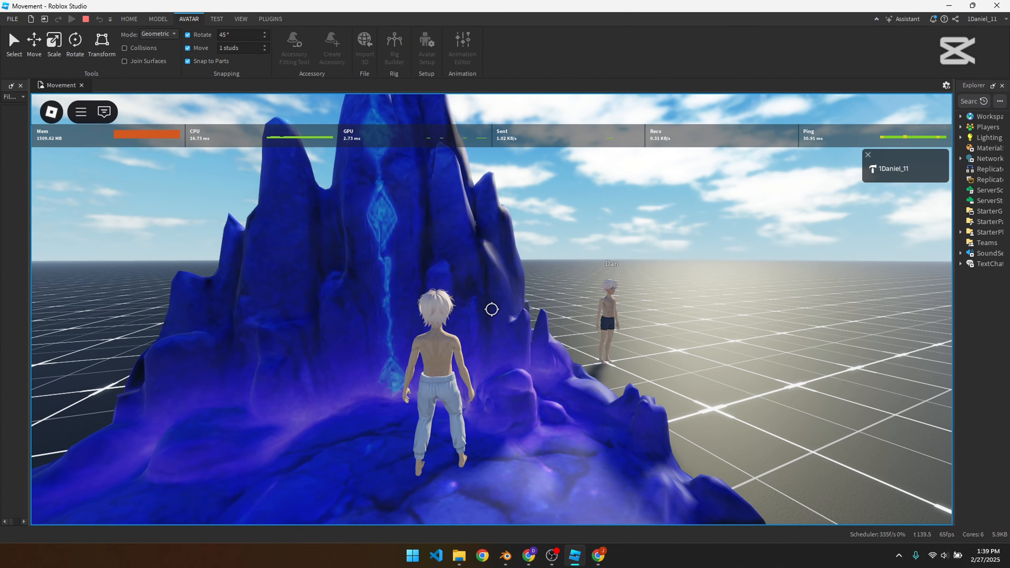
pyautogui.press('s')
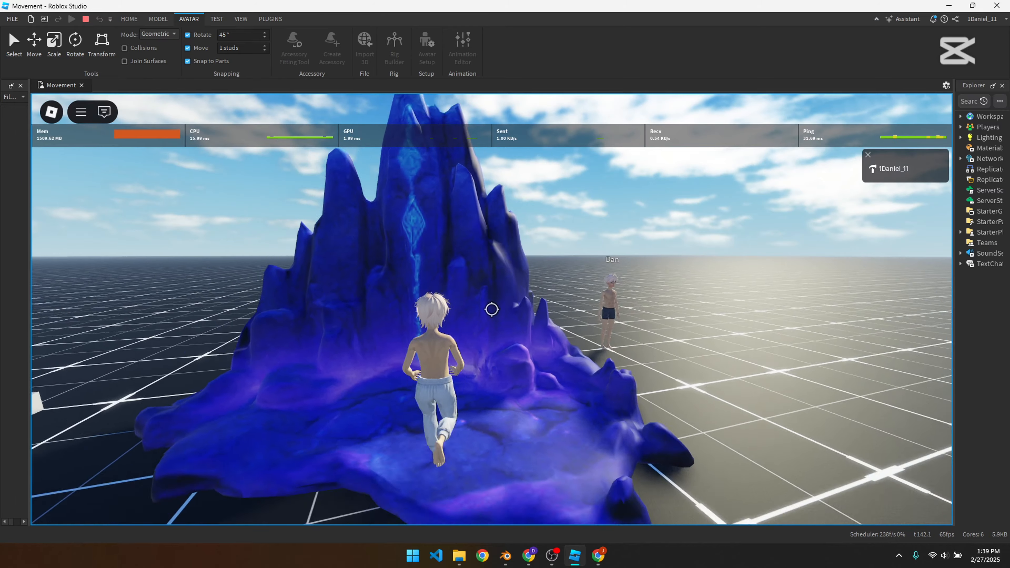
pyautogui.press('w')
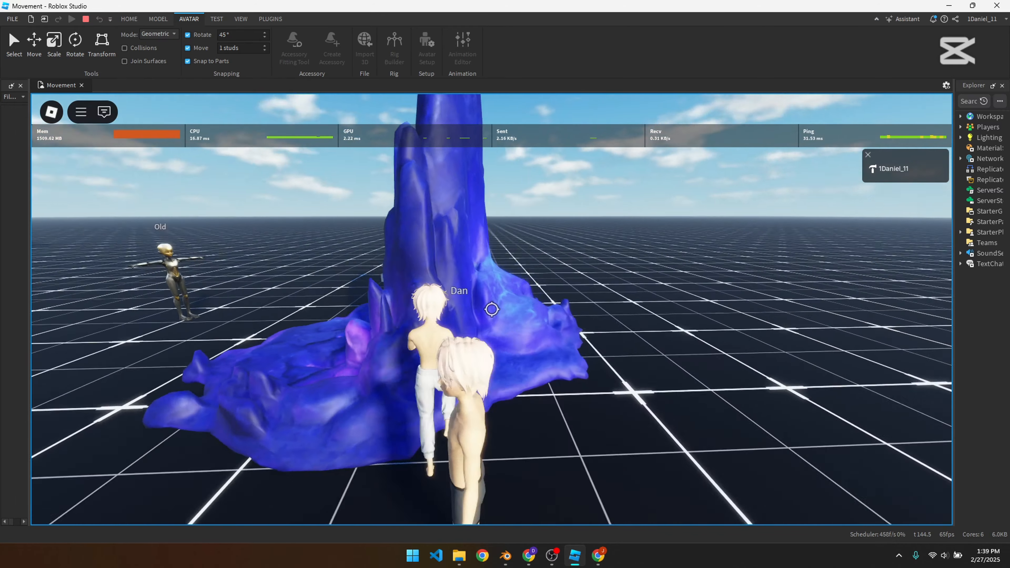
pyautogui.press('w')
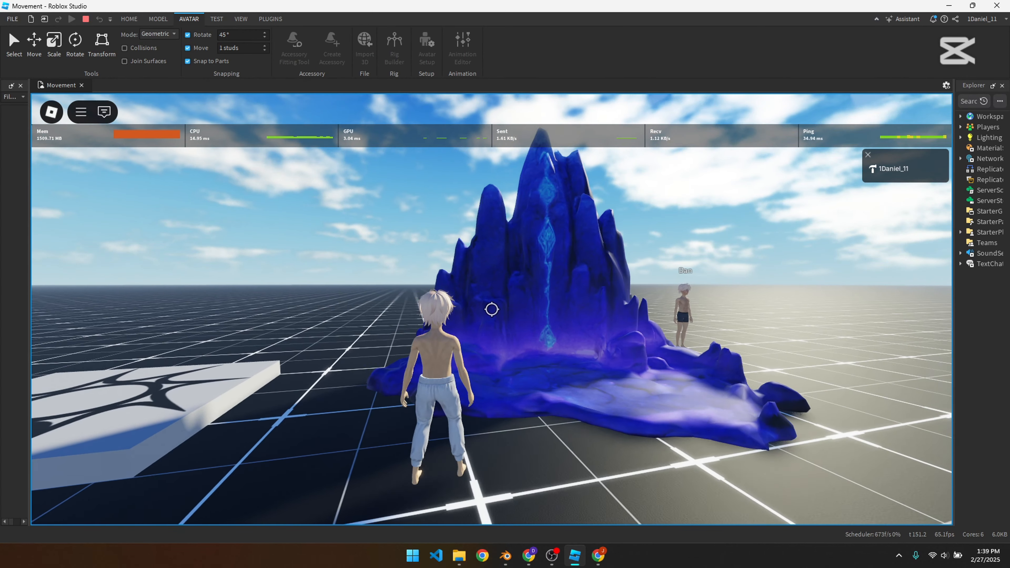
pyautogui.press('w')
pyautogui.press('w')
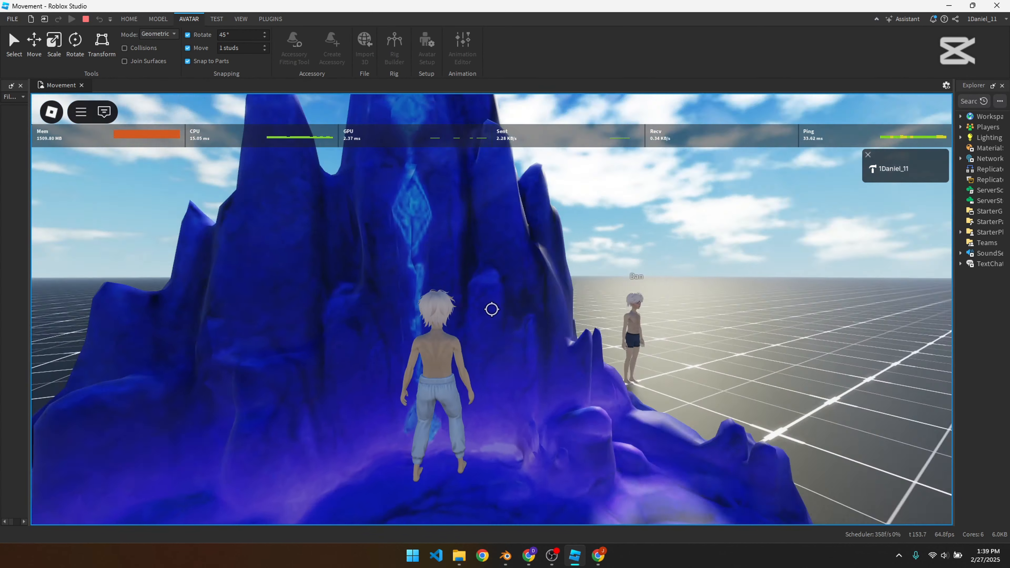